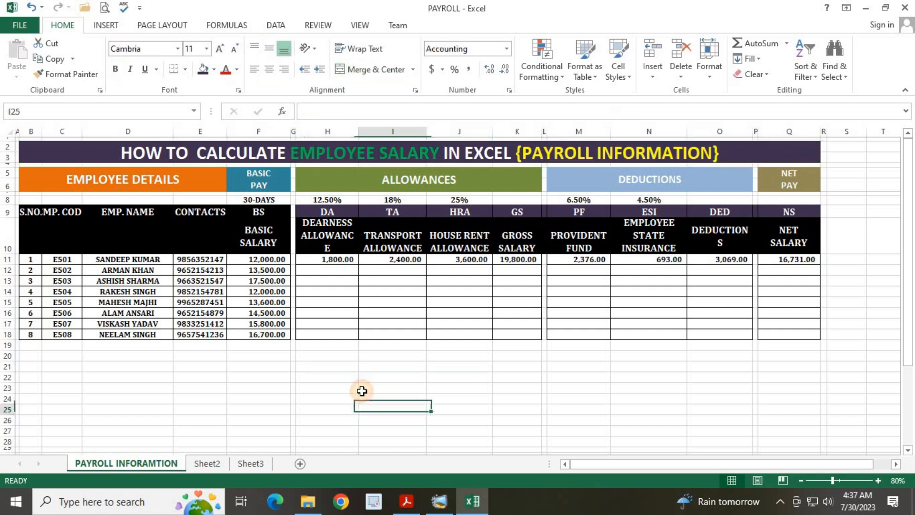
drag(94, 152, 435, 339)
click(407, 387)
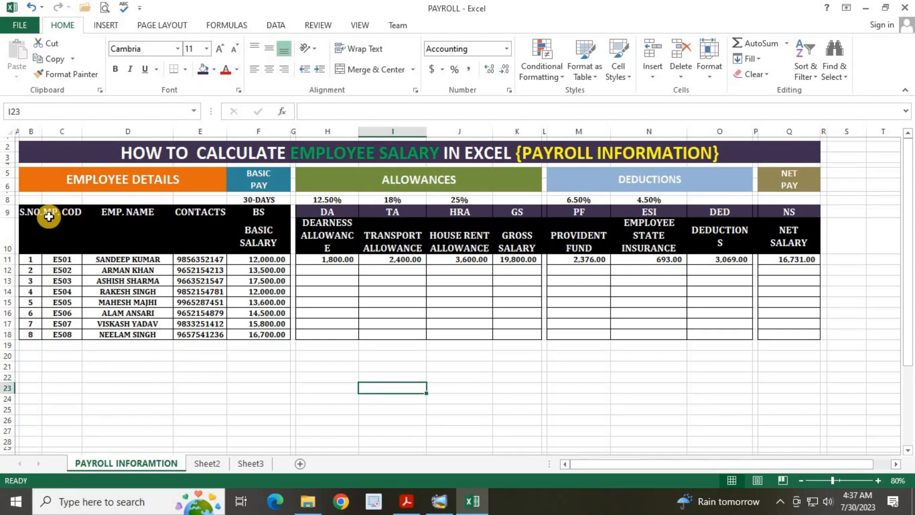
click(602, 468)
click(518, 388)
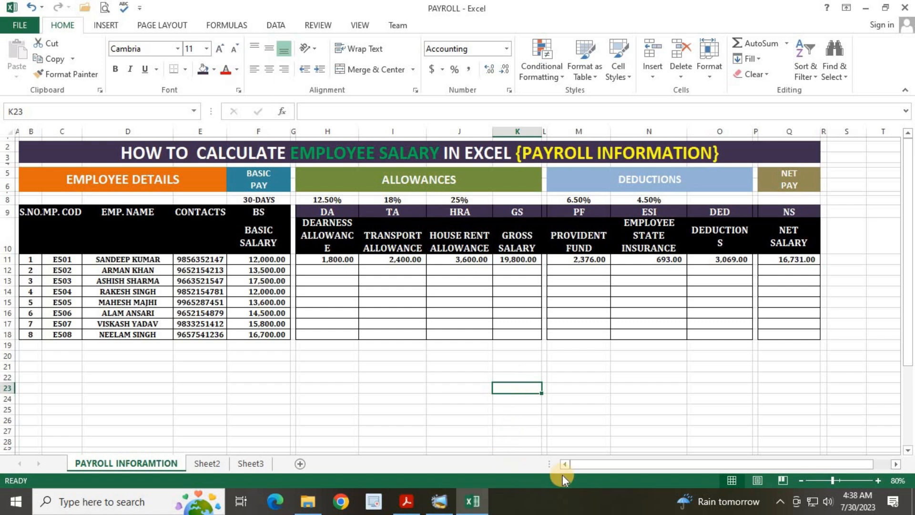
click(148, 366)
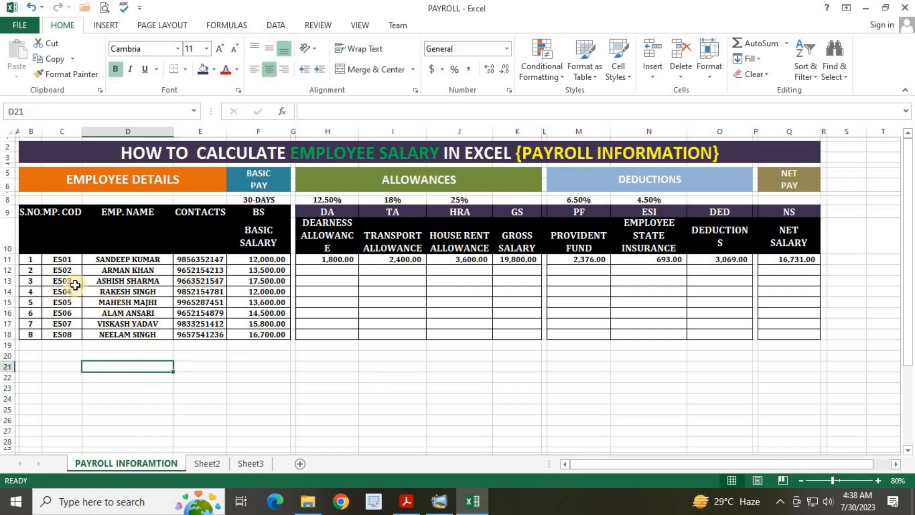
Step: Widen the S.NO. column slightly and review the serial number, employee code, name and contacts columns
drag(41, 136, 54, 136)
click(37, 211)
drag(39, 269, 32, 325)
drag(73, 212, 76, 333)
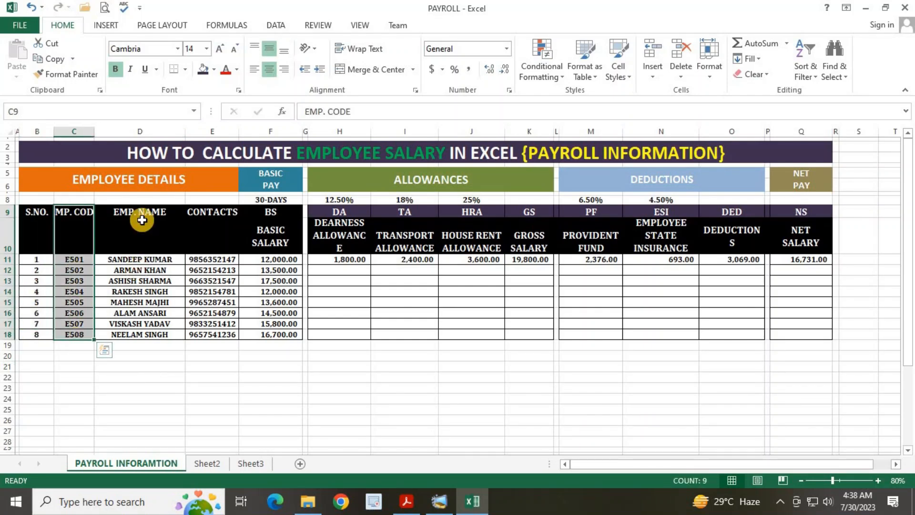
drag(142, 212, 127, 326)
click(198, 231)
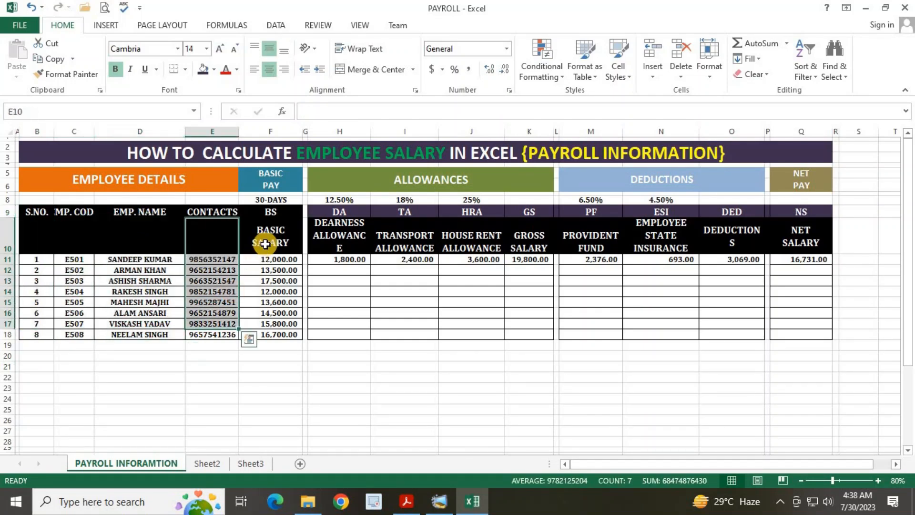
Step: Examine the basic salary column and its 30-DAYS basis for each employee in rows 11 to 18
drag(272, 210, 261, 332)
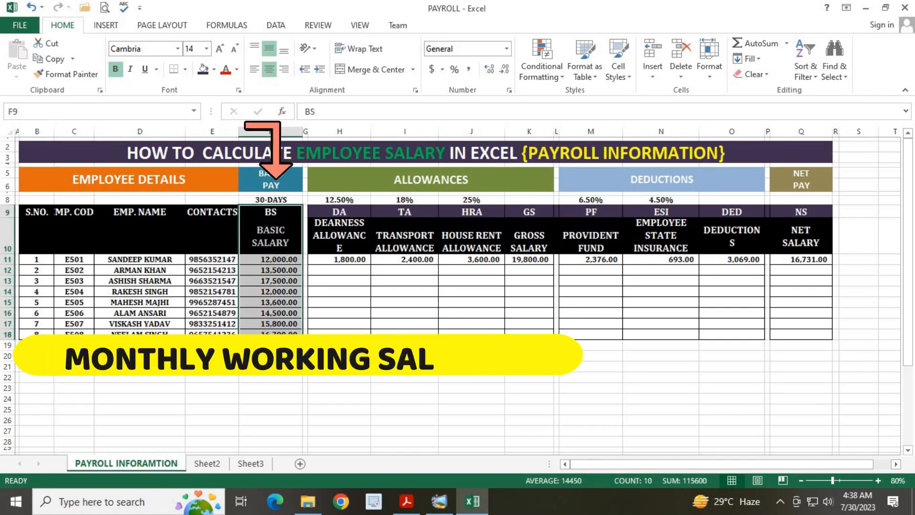
click(266, 240)
click(271, 211)
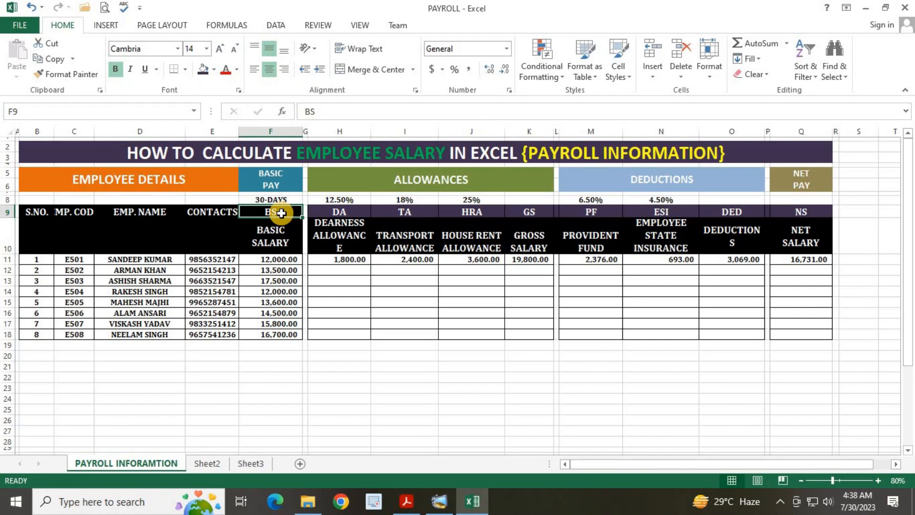
click(277, 268)
scroll(270, 248, up, 3)
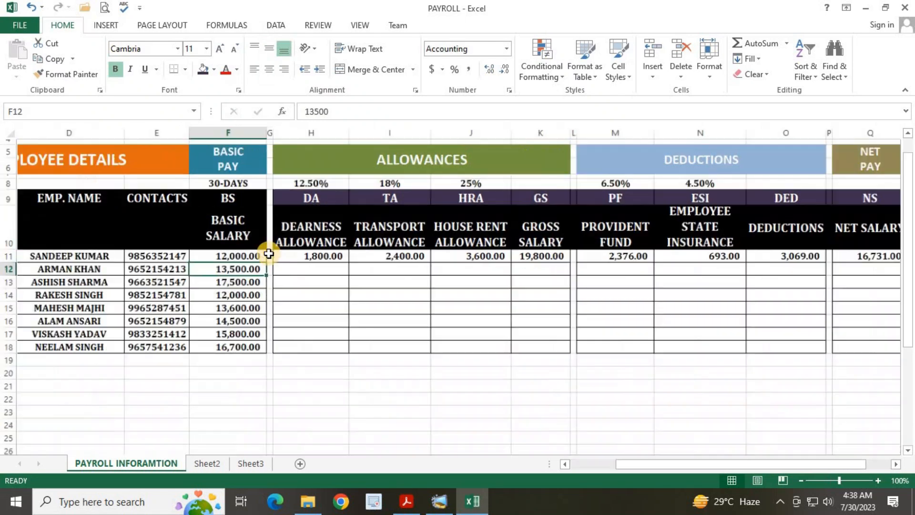
scroll(162, 238, up, 1)
drag(153, 214, 153, 304)
click(154, 313)
click(155, 328)
click(157, 342)
click(160, 358)
click(162, 373)
click(165, 389)
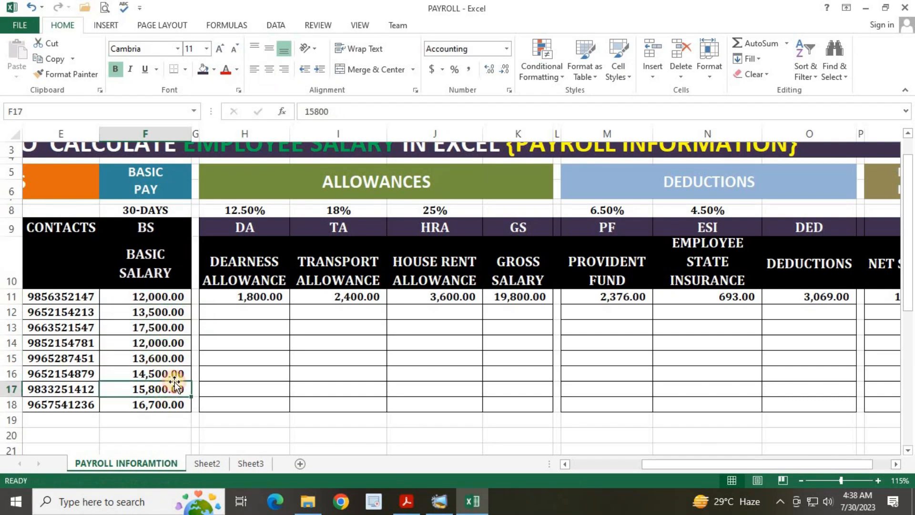
drag(153, 210, 149, 402)
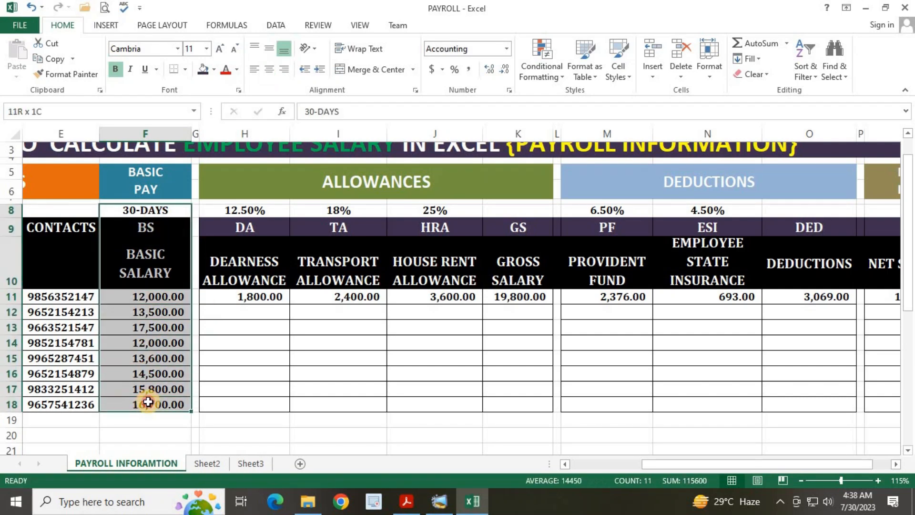
click(249, 343)
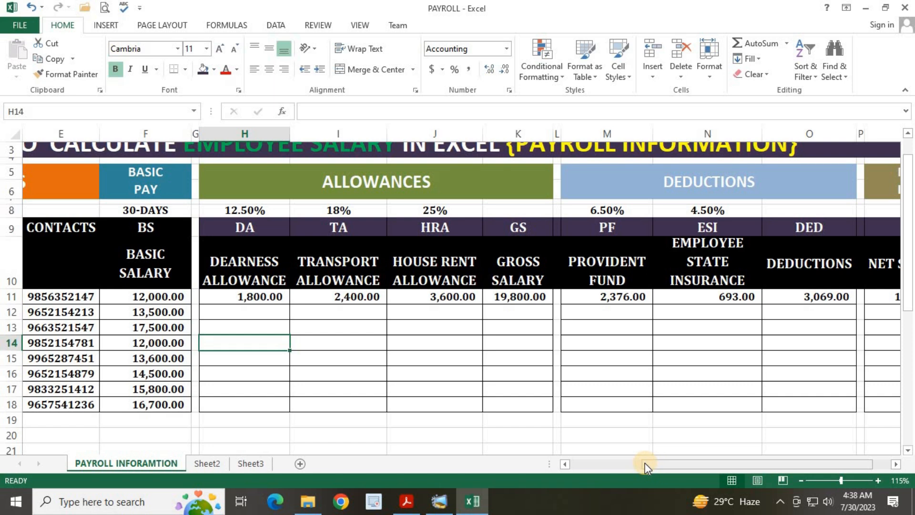
Step: Review the dearness, transport and house rent allowance headings together with their percentage rates
click(229, 226)
click(343, 228)
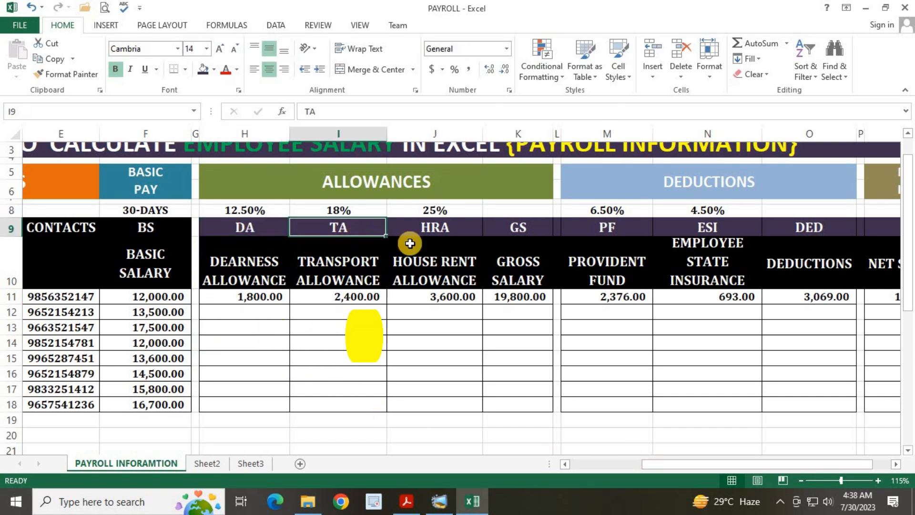
click(451, 230)
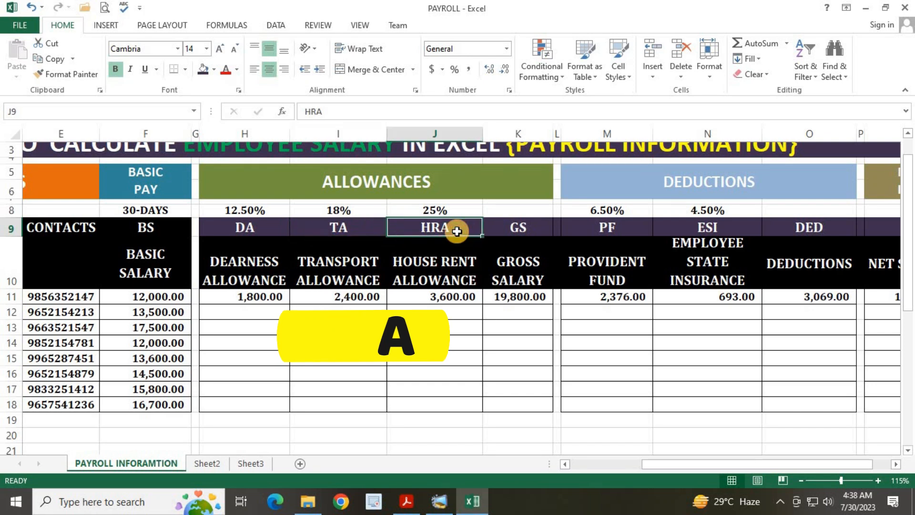
click(246, 225)
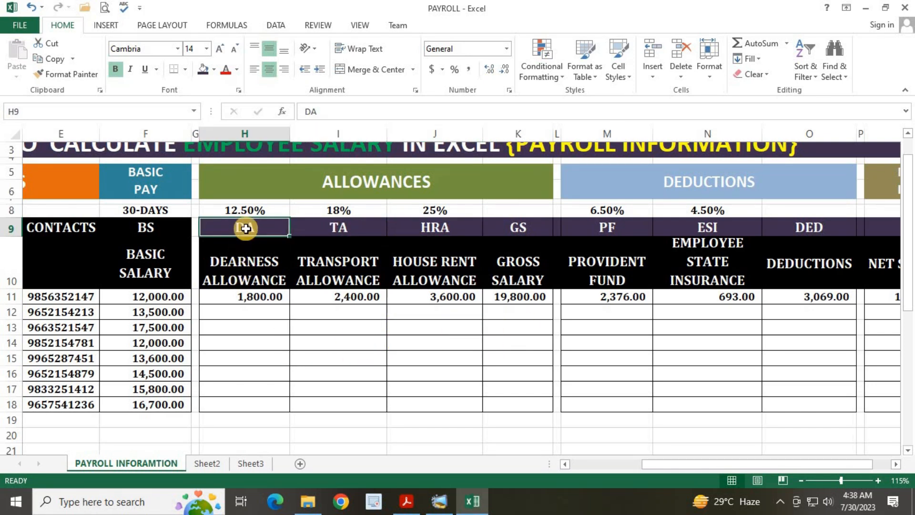
click(244, 263)
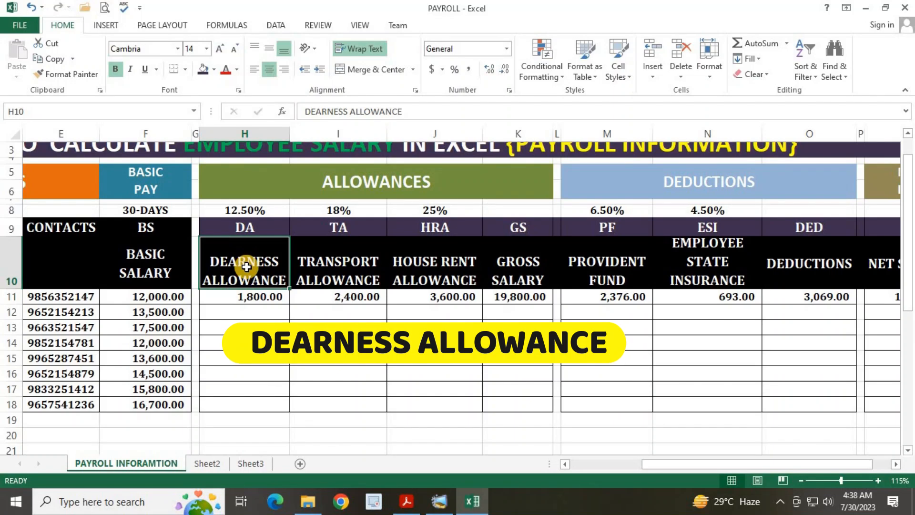
click(351, 231)
click(347, 279)
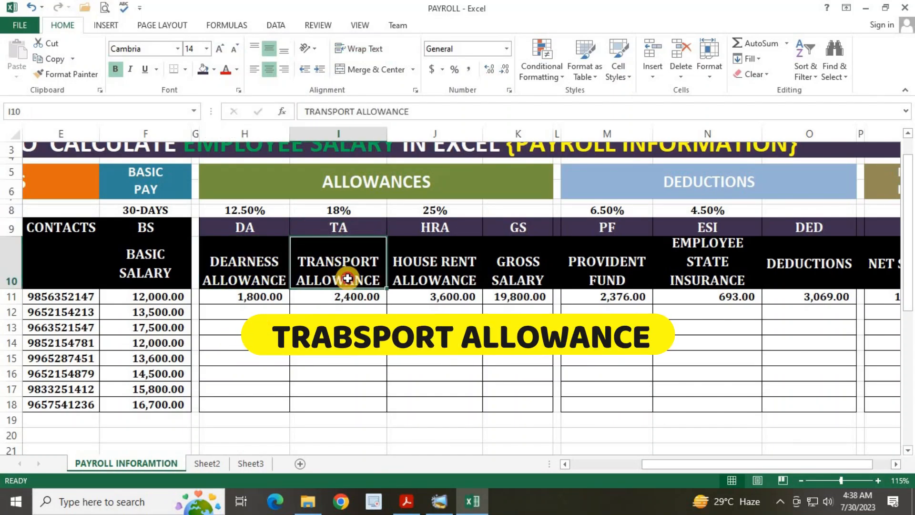
click(435, 227)
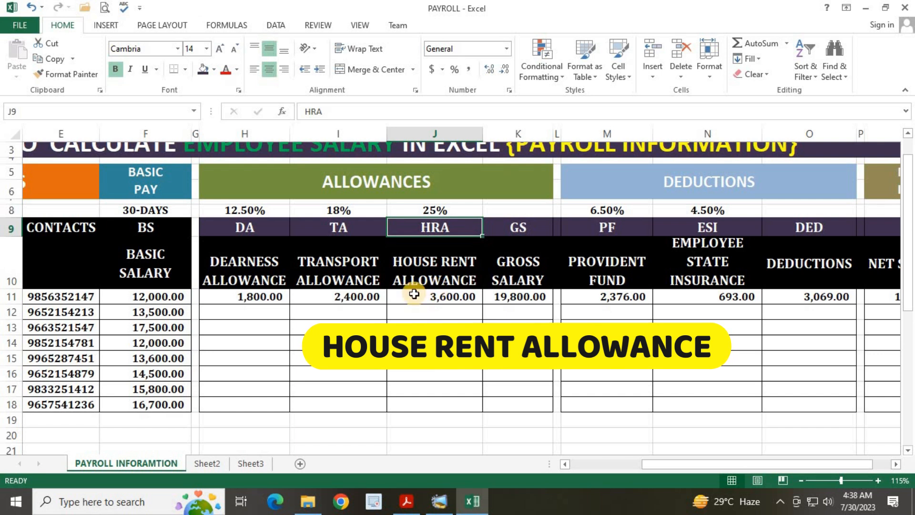
drag(250, 209, 445, 267)
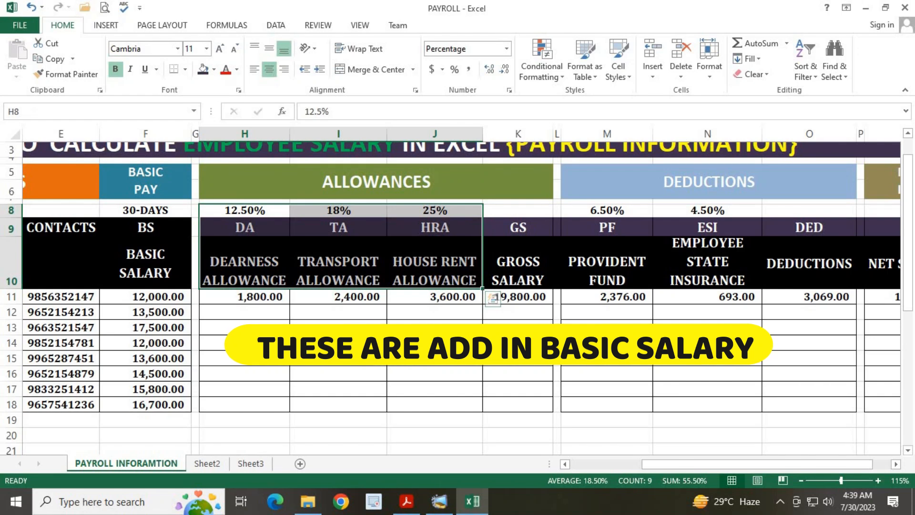
click(339, 358)
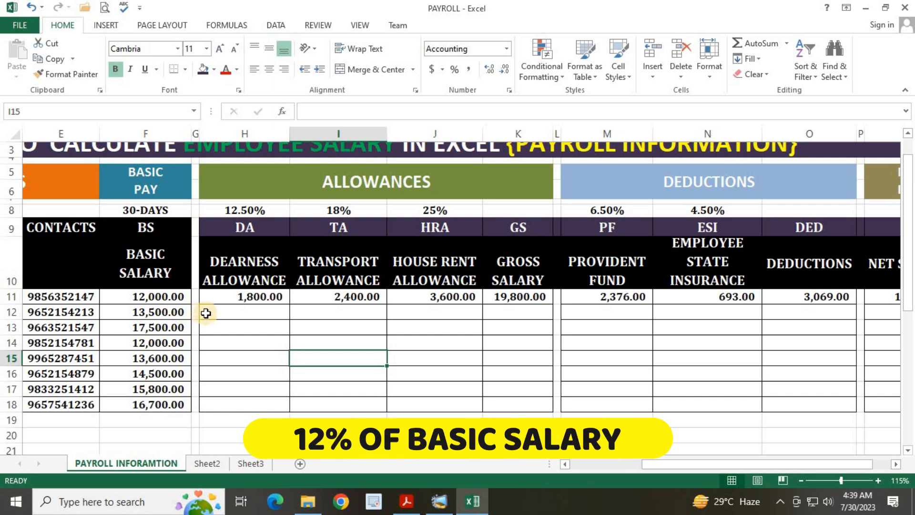
Step: Inspect the first employee's dearness allowance formula, plus the TA and HRA rates and the HRA column
click(259, 296)
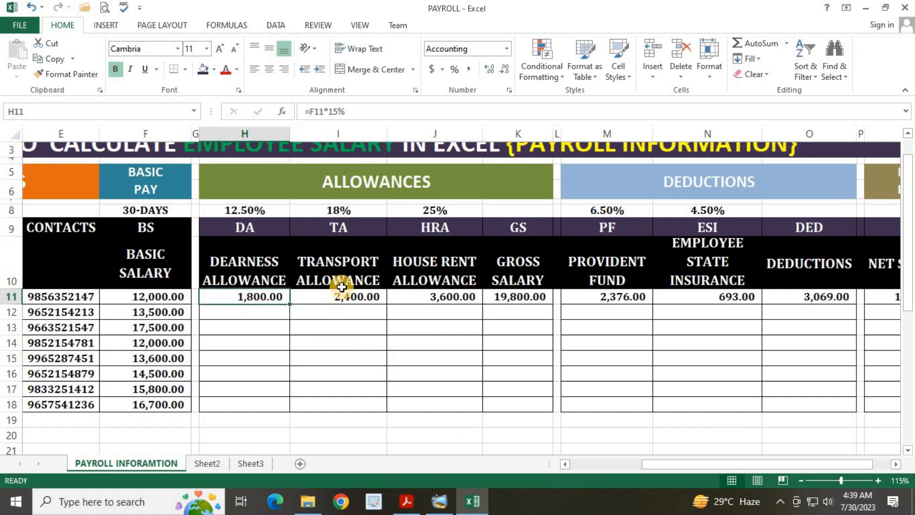
click(339, 210)
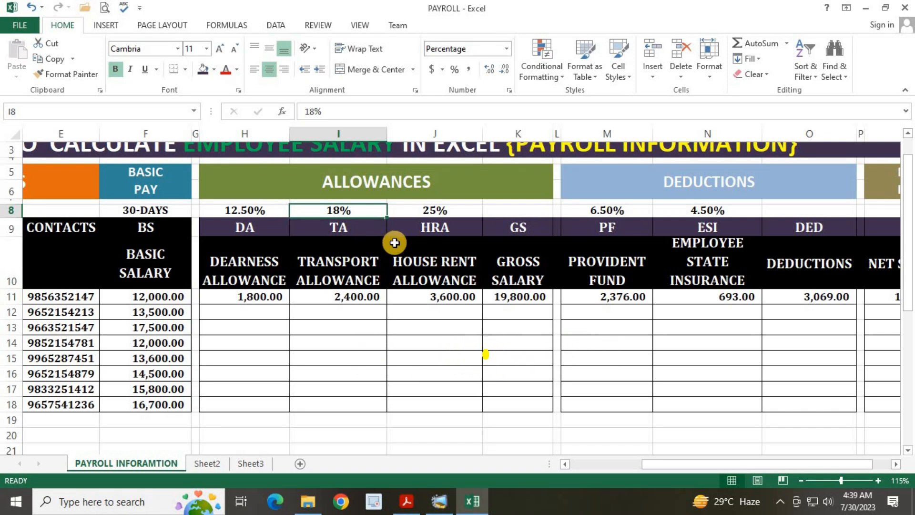
click(468, 214)
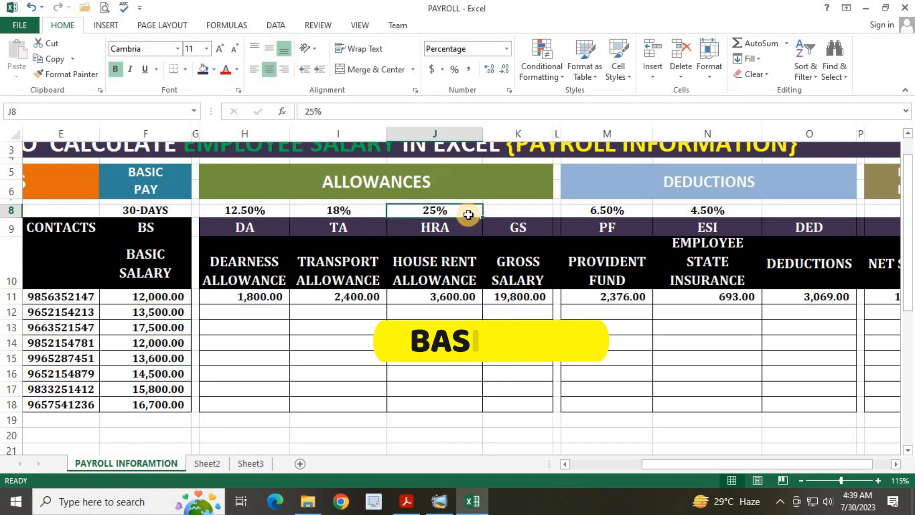
click(451, 225)
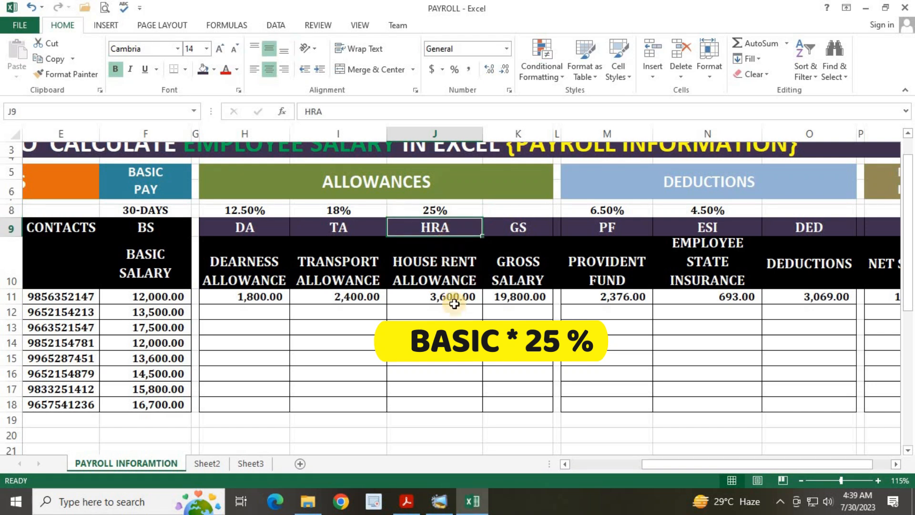
drag(445, 231, 445, 304)
click(441, 312)
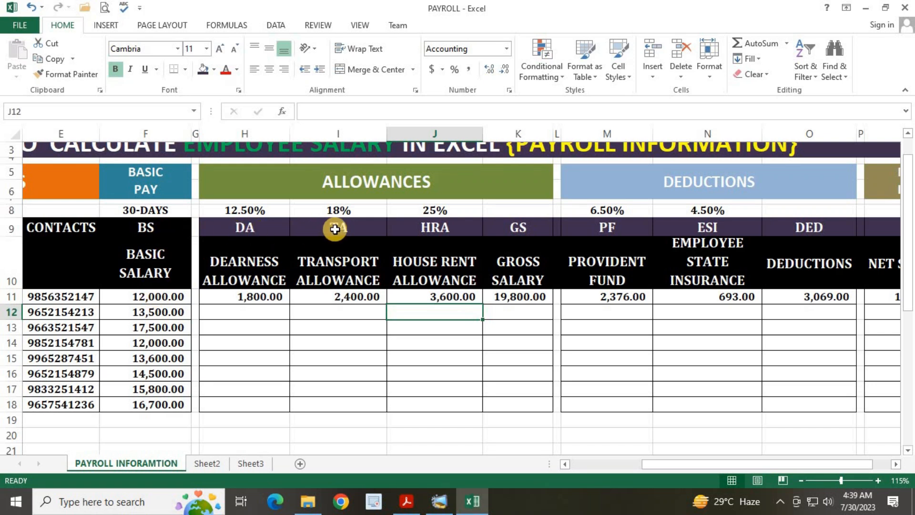
Step: Examine how the BS, DA, TA and HRA columns feed gross salary, plus the provident fund heading
drag(161, 227, 478, 231)
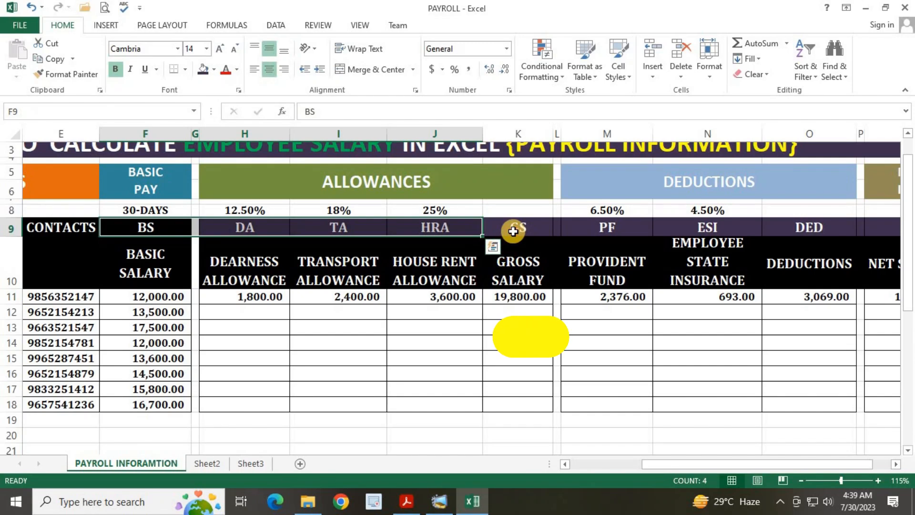
click(512, 231)
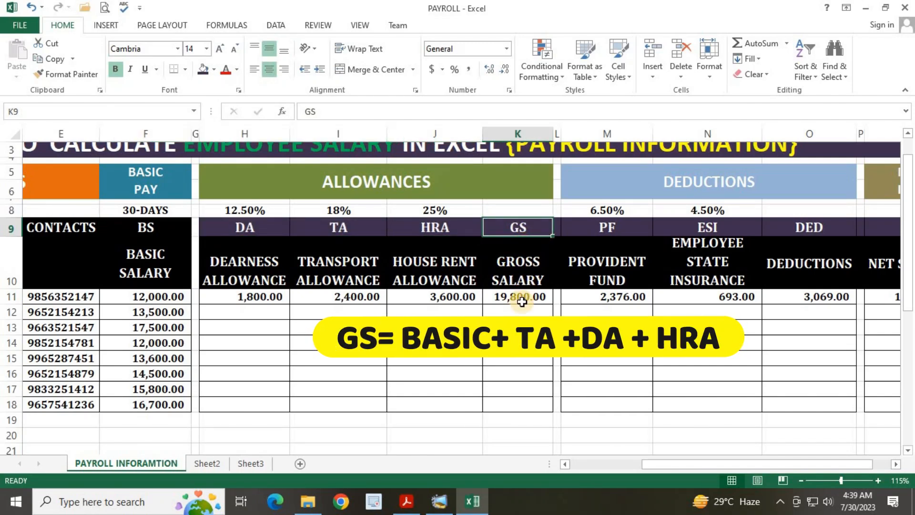
click(508, 311)
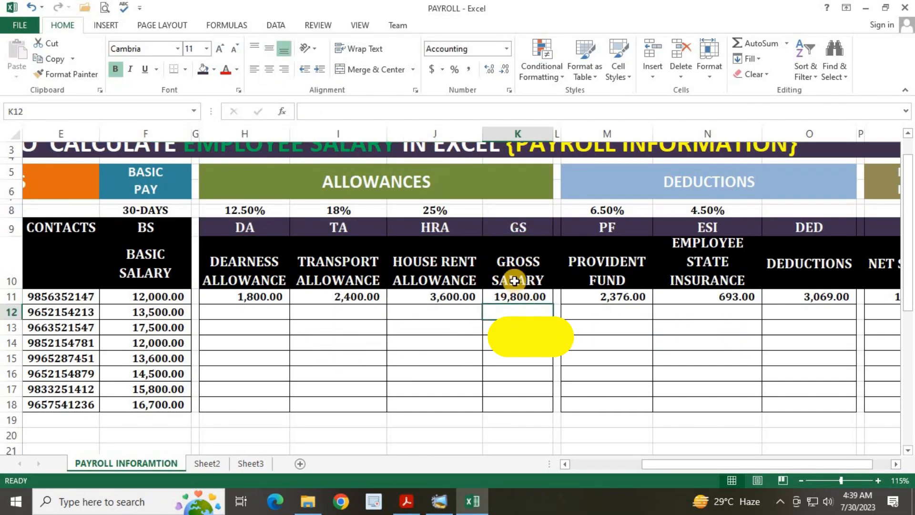
click(512, 231)
drag(513, 280, 516, 294)
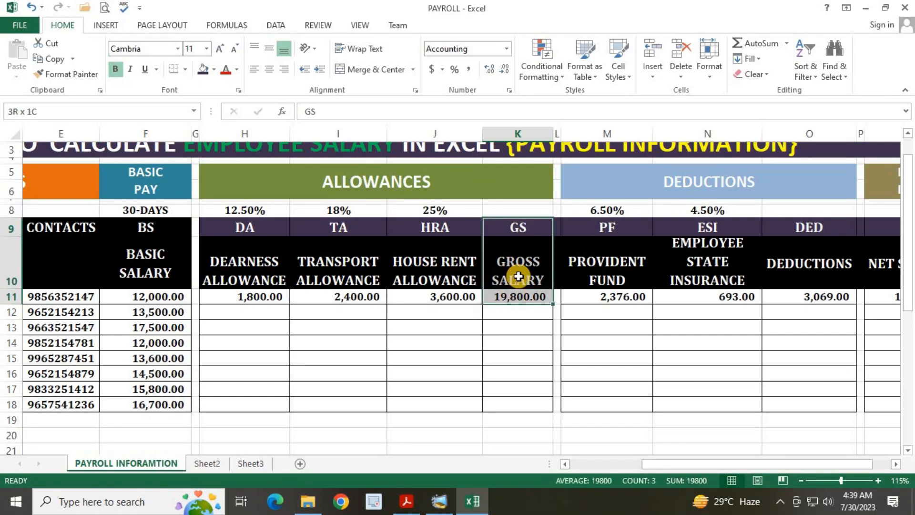
click(518, 231)
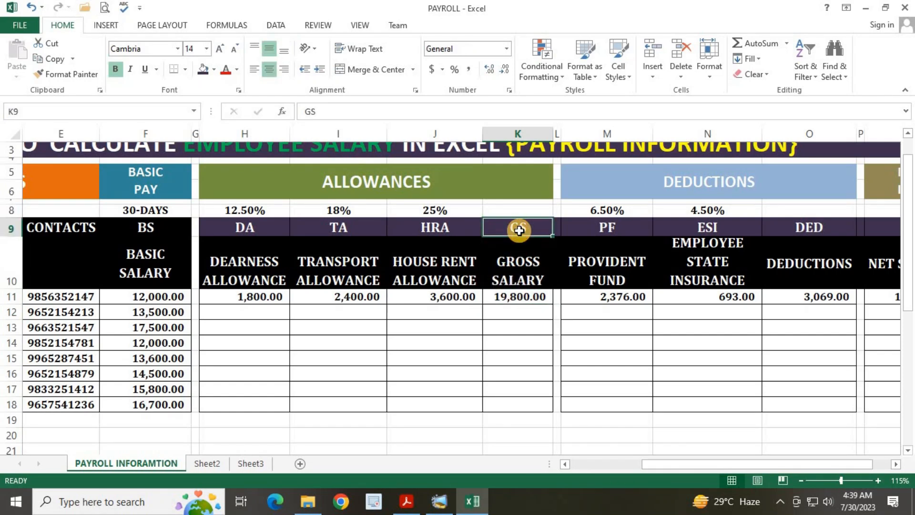
drag(527, 222, 527, 290)
click(608, 327)
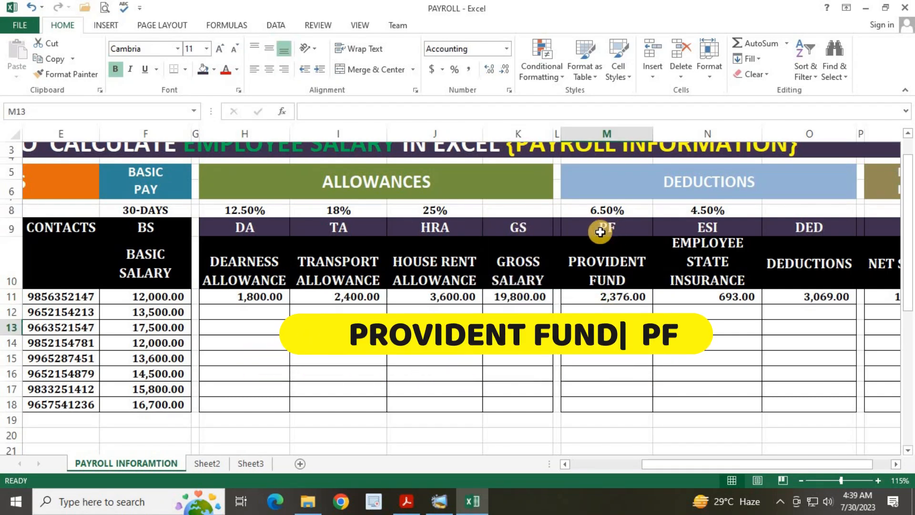
click(600, 232)
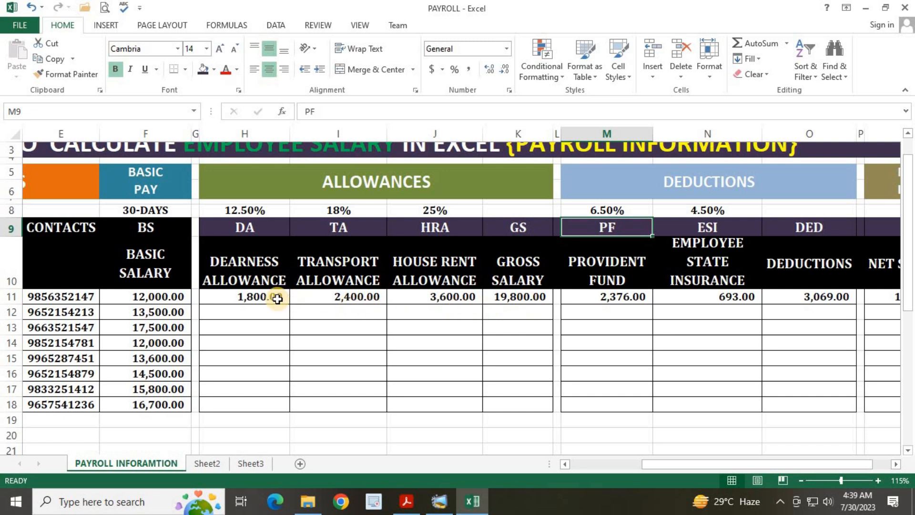
Step: Clear the first employee's calculated allowances, gross salary and deductions from cells H11 to O11
drag(258, 299, 801, 296)
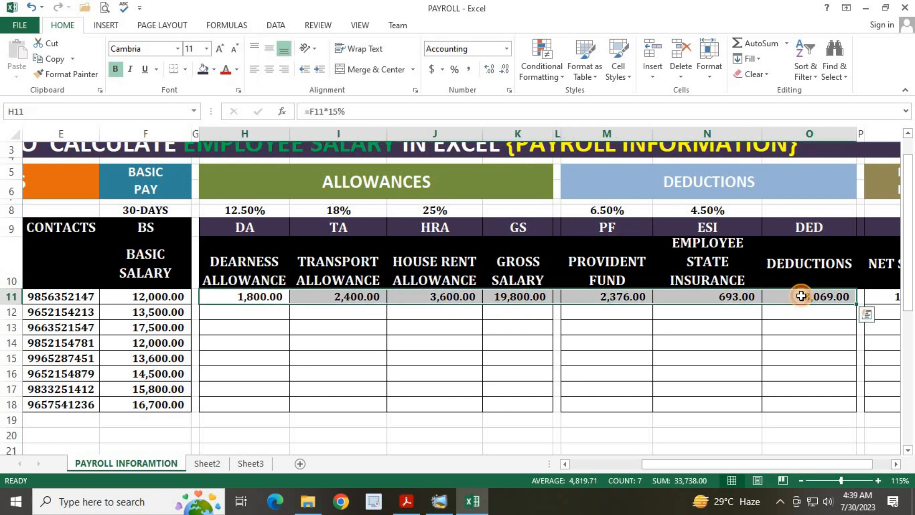
key(Delete)
drag(756, 465, 821, 415)
click(729, 357)
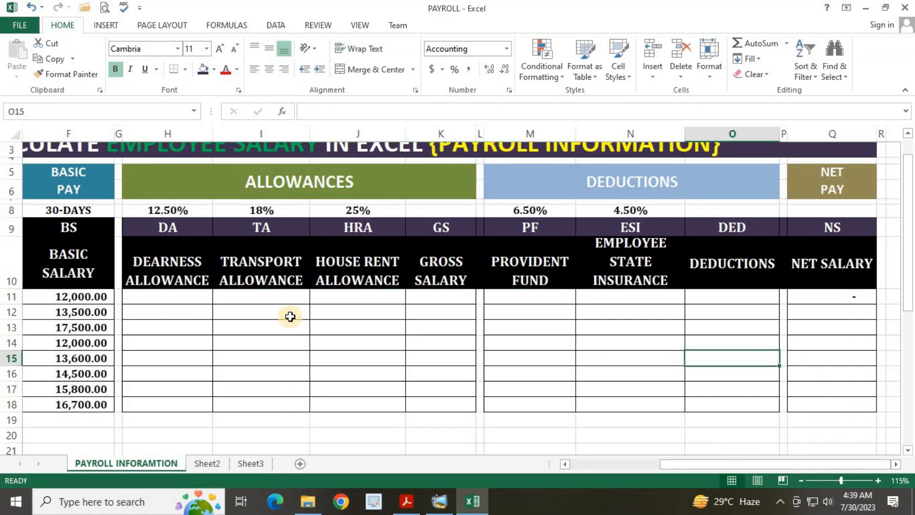
Step: Calculate the first employee's dearness allowance in H11 as basic salary times the DA rate, using =F11*H8
drag(664, 462, 552, 460)
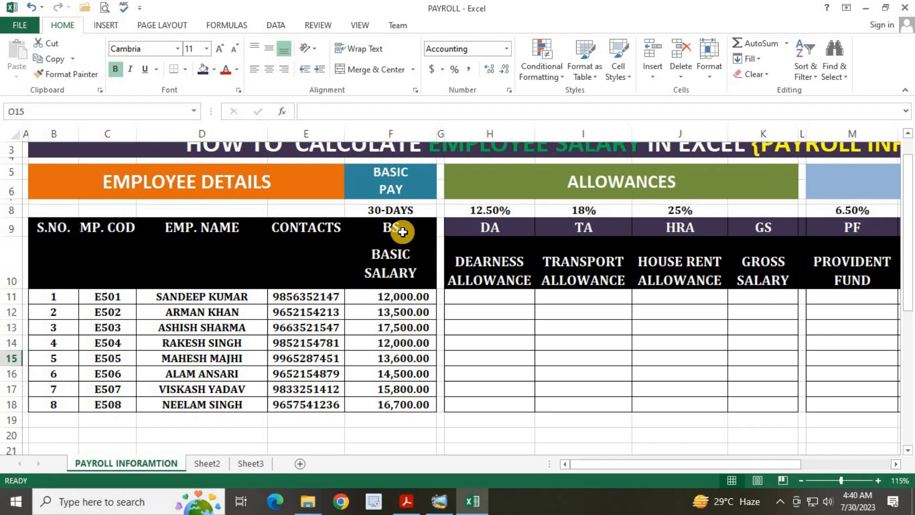
click(484, 212)
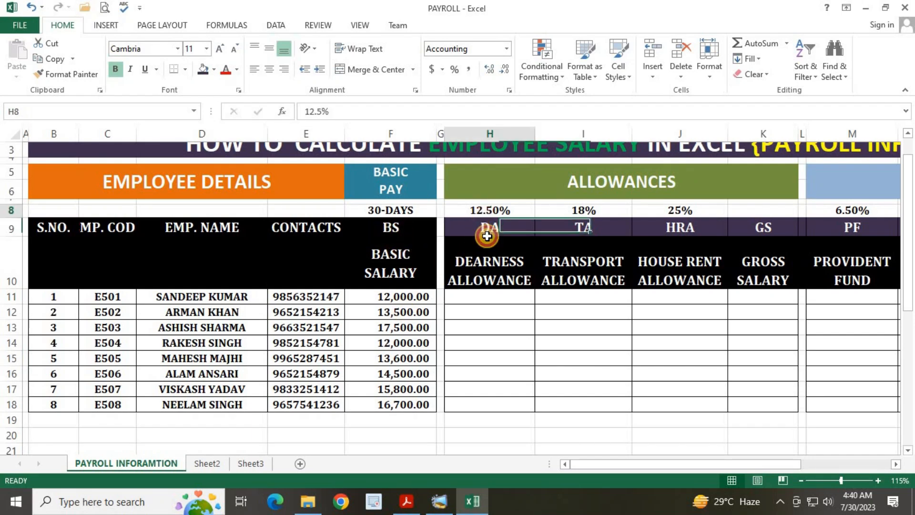
click(480, 297)
click(395, 299)
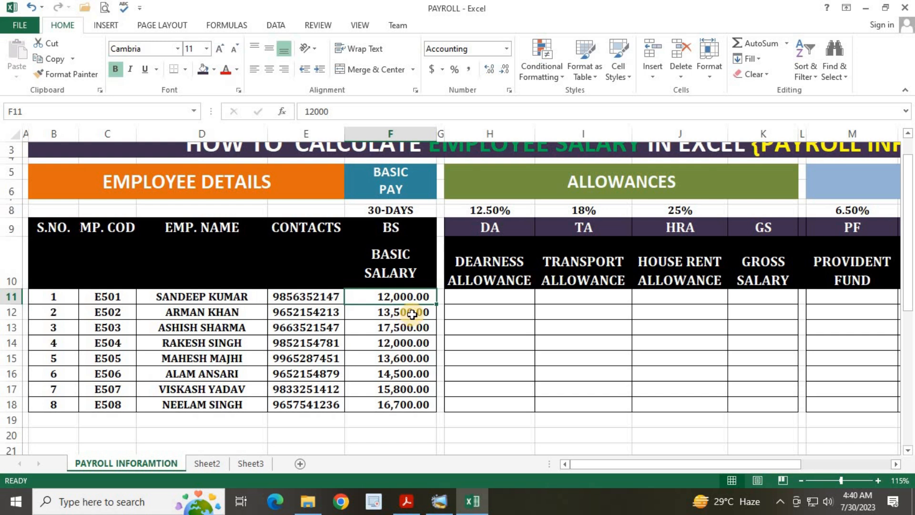
click(462, 294)
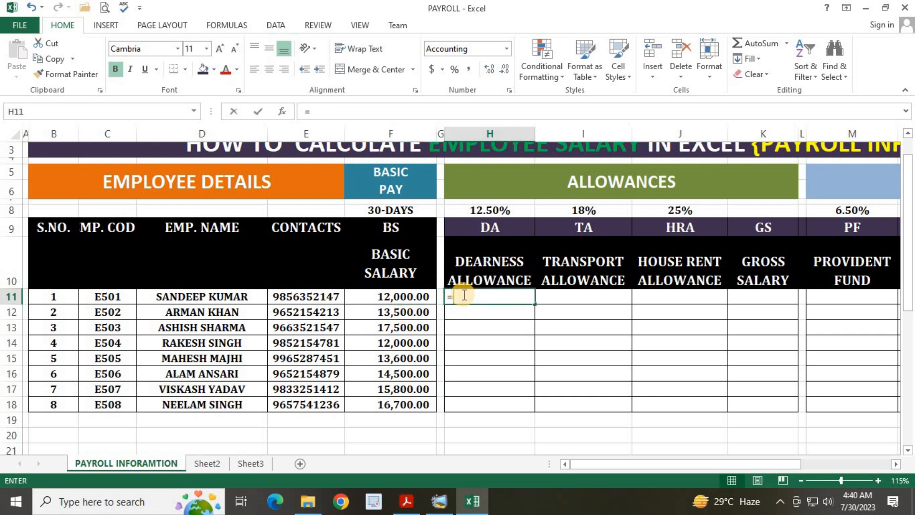
text(=)
click(383, 294)
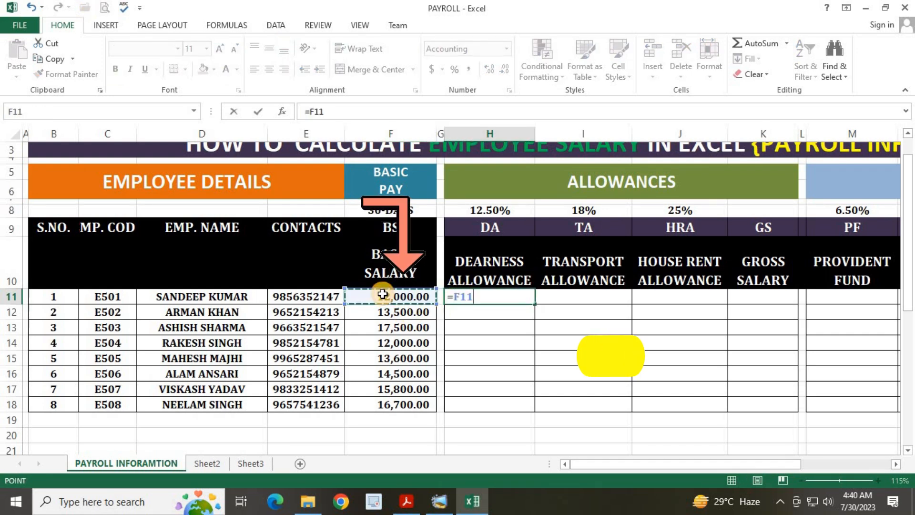
text(*)
click(503, 209)
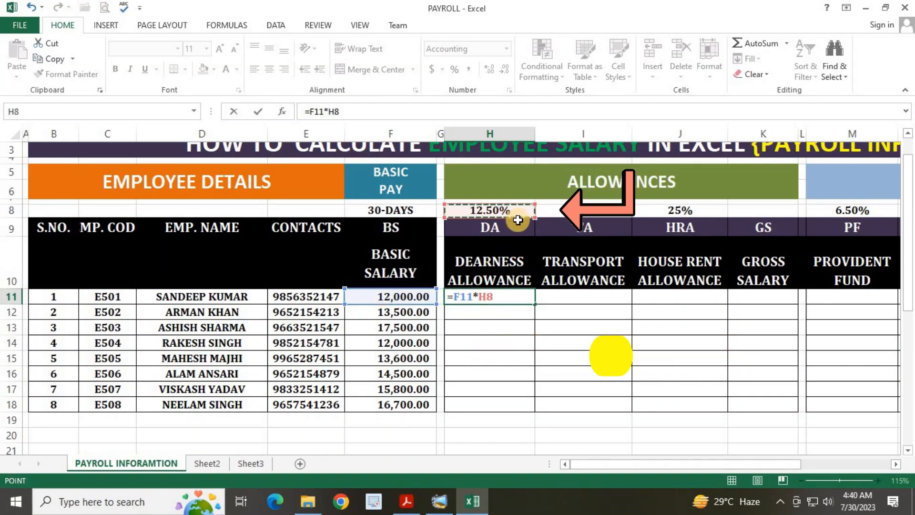
key(Return)
click(491, 295)
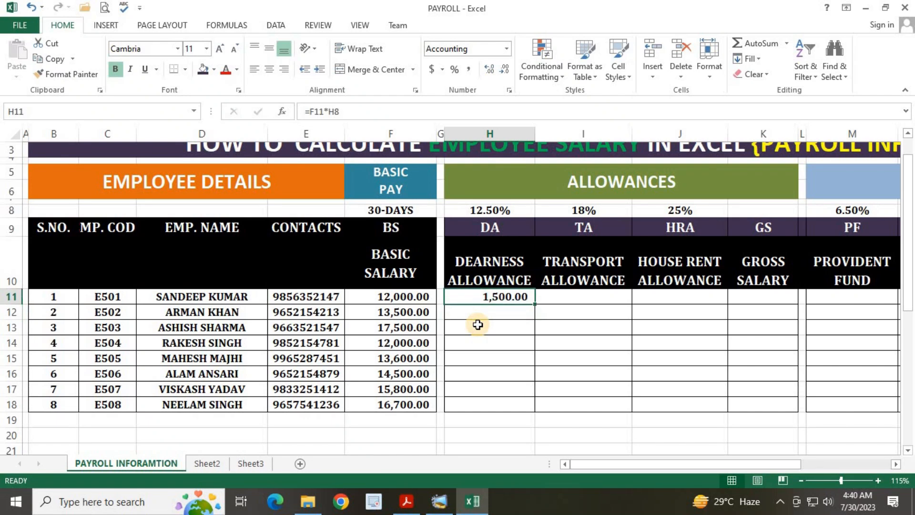
Step: Calculate the first employee's transport allowance in I11 as basic salary times the TA rate, using =F11*I8
click(587, 296)
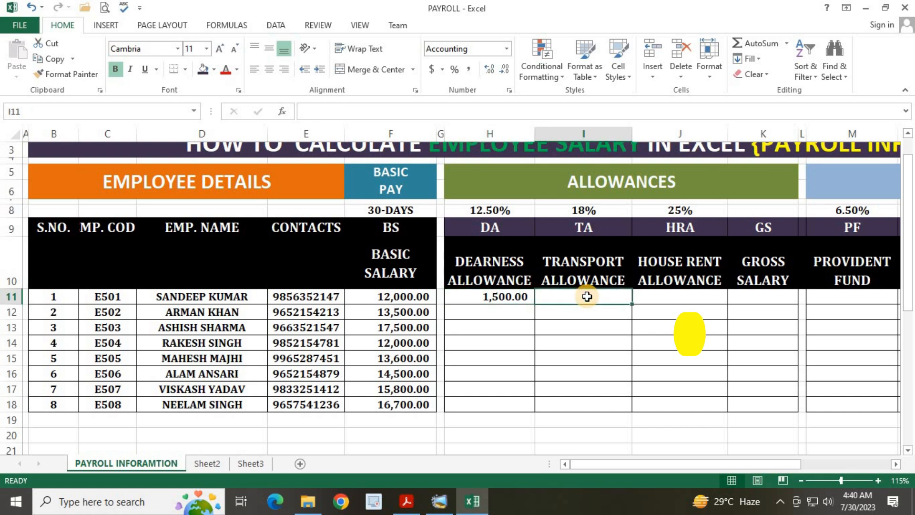
text(=)
click(429, 297)
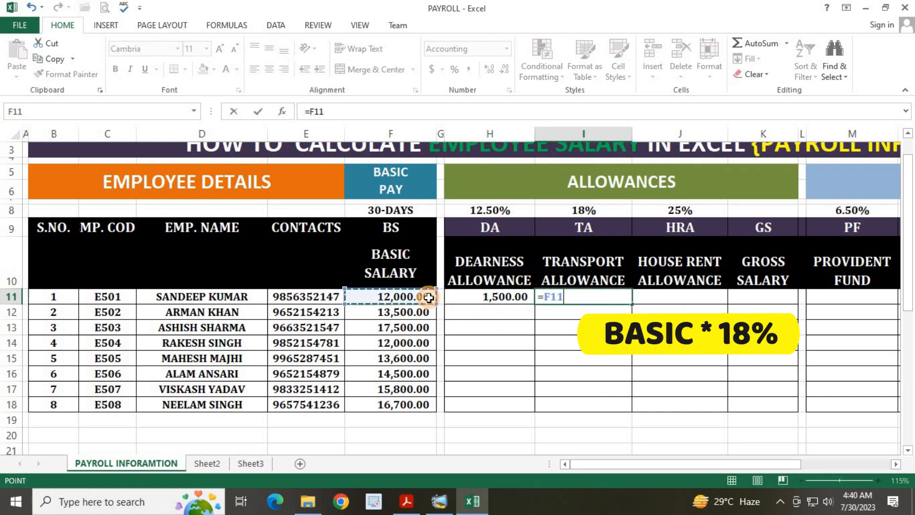
text(*)
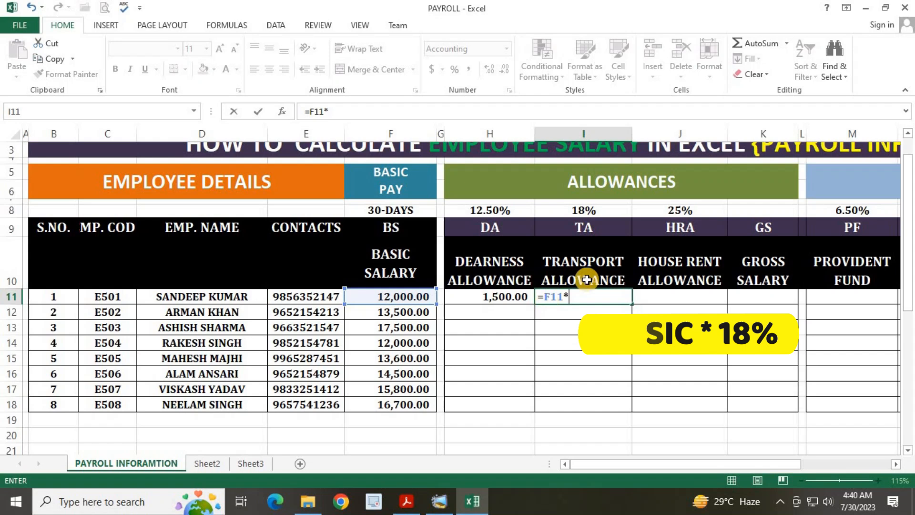
click(584, 209)
key(Return)
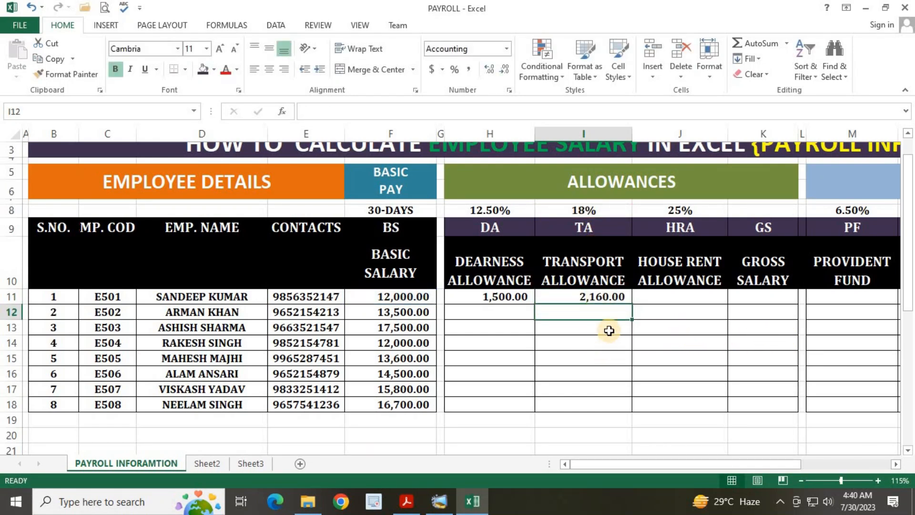
Step: Calculate the first employee's house rent allowance in J11 as basic salary times the HRA rate, using =F11*J8
click(656, 297)
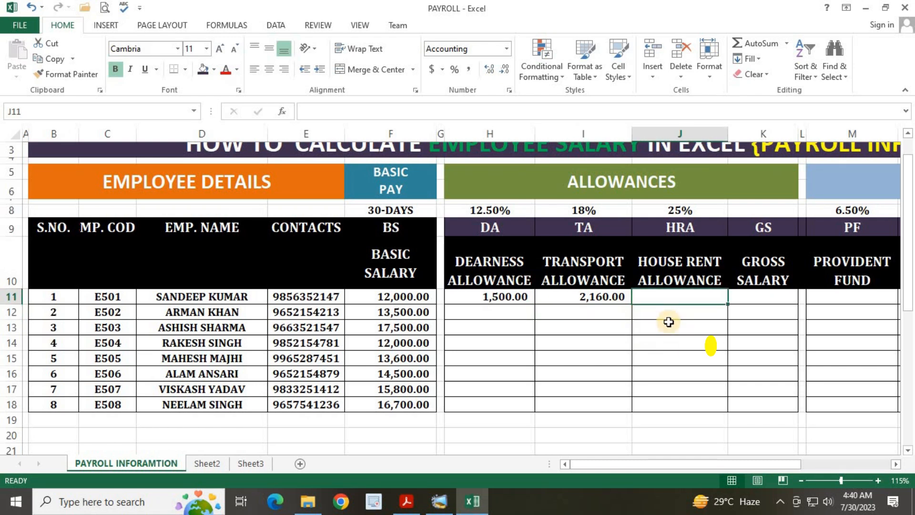
text(=)
click(404, 298)
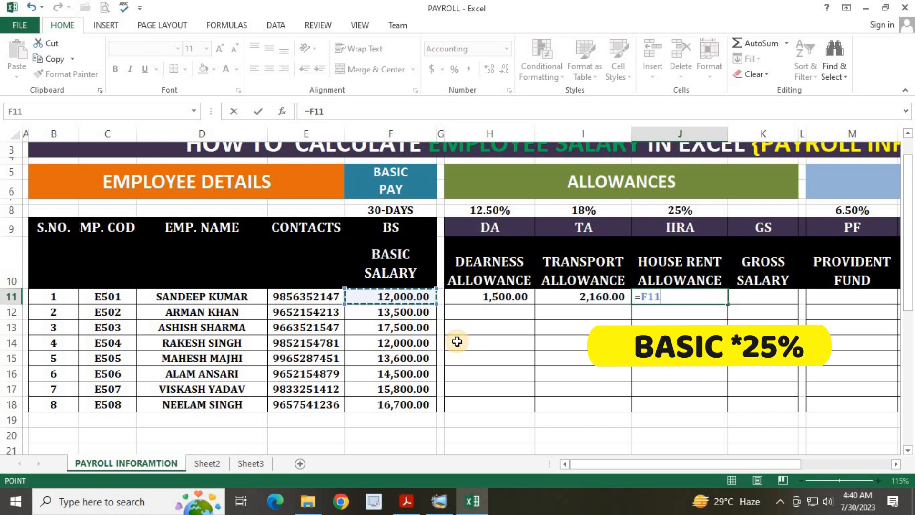
text(*)
click(680, 212)
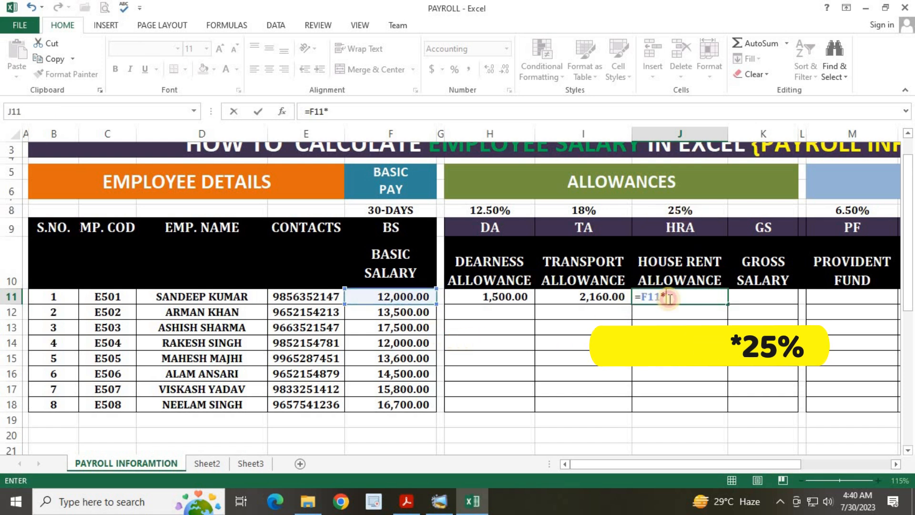
key(Return)
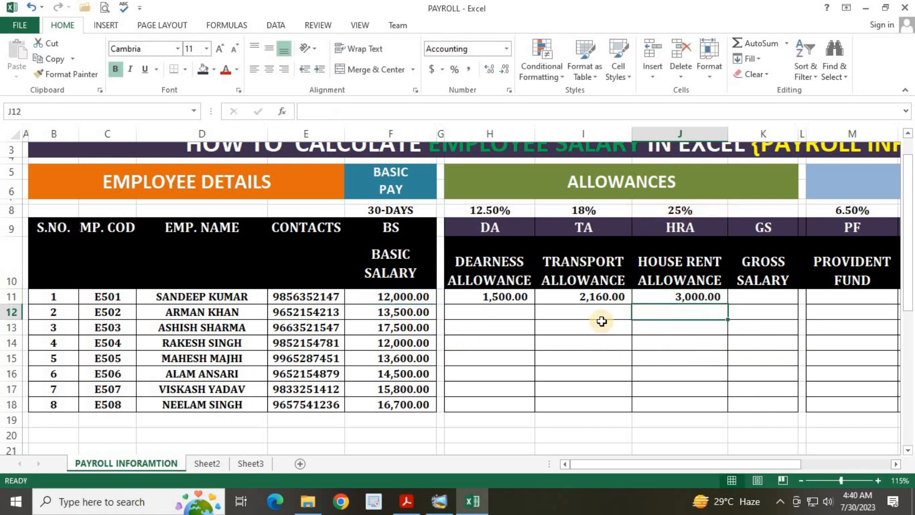
click(684, 297)
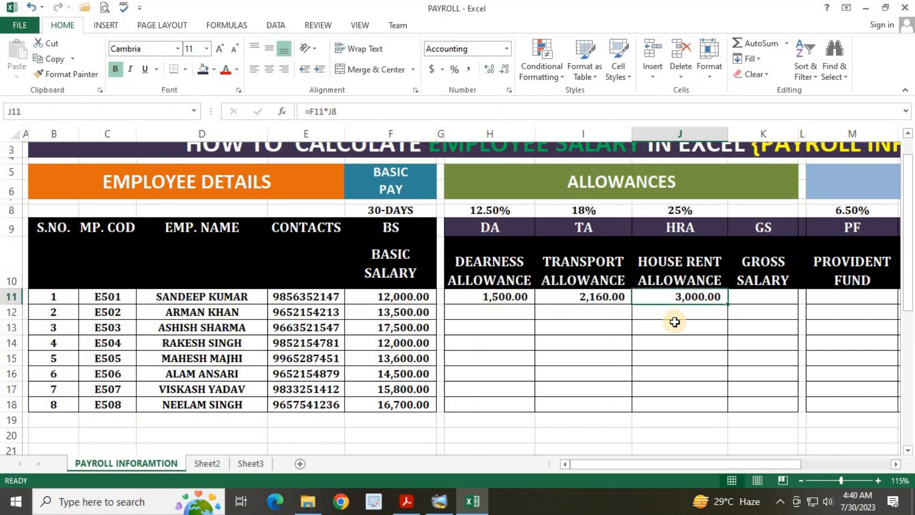
Step: Calculate the first employee's gross salary in K11 with =SUM(F11:J11), and check it against the allowance cells
drag(377, 297, 771, 298)
click(771, 298)
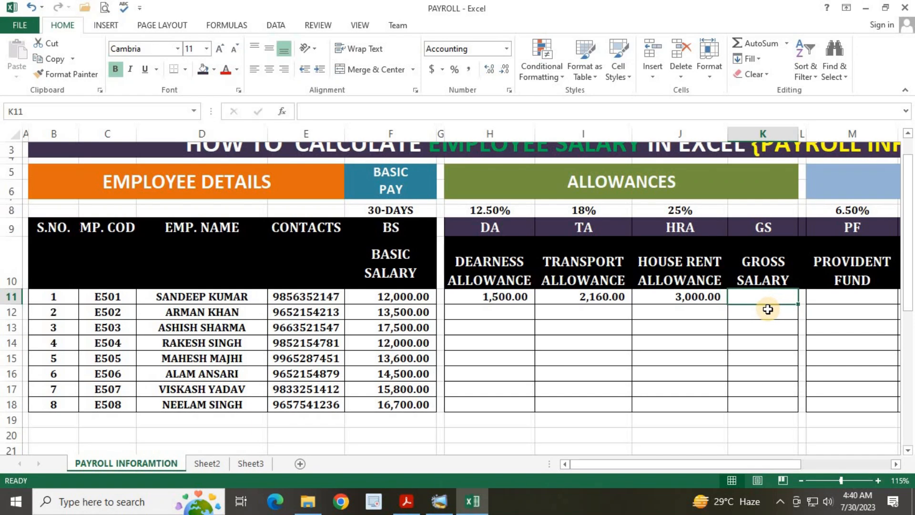
text(=)
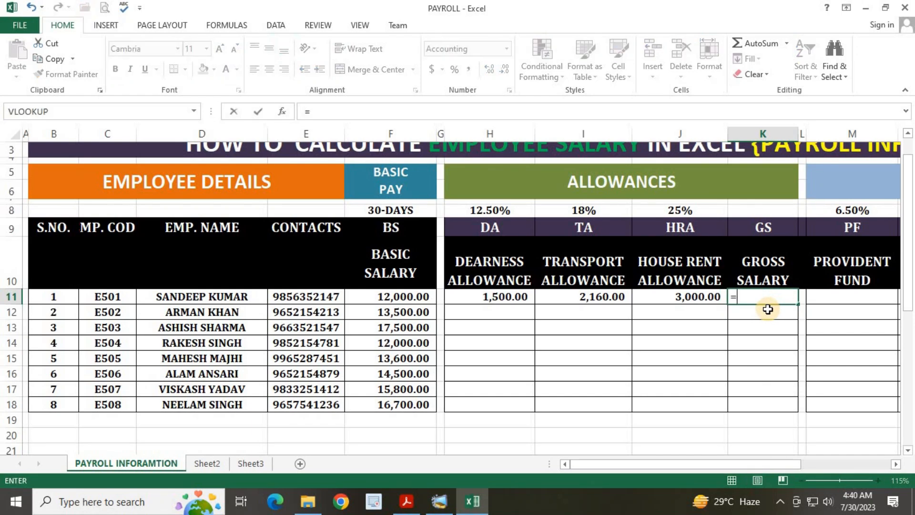
text(SUM()
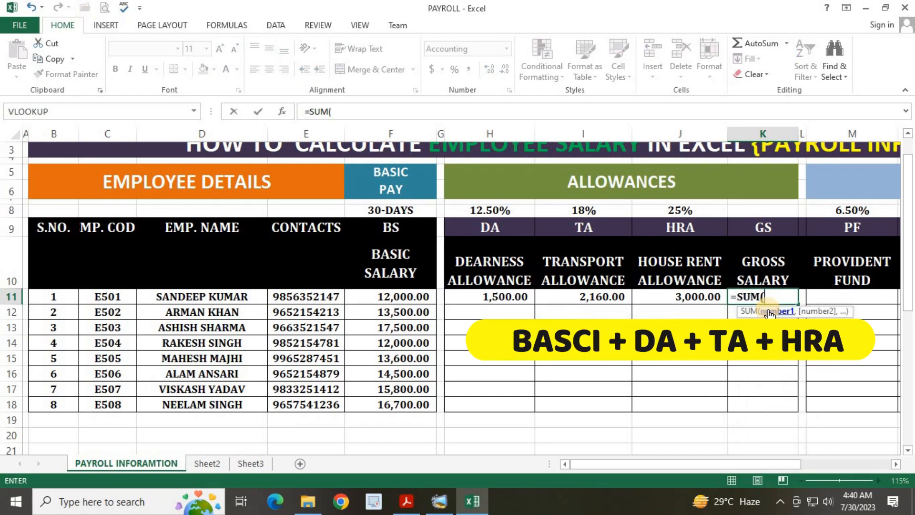
drag(415, 298, 680, 294)
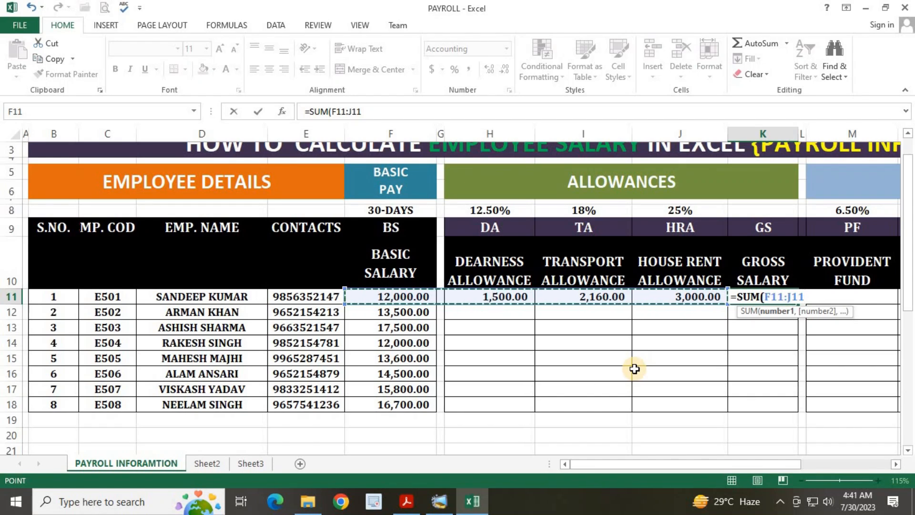
key(Return)
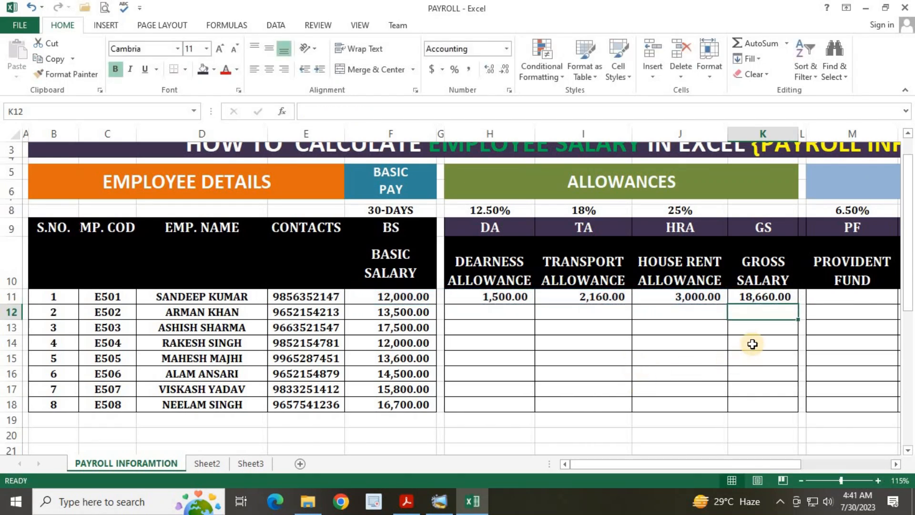
click(767, 298)
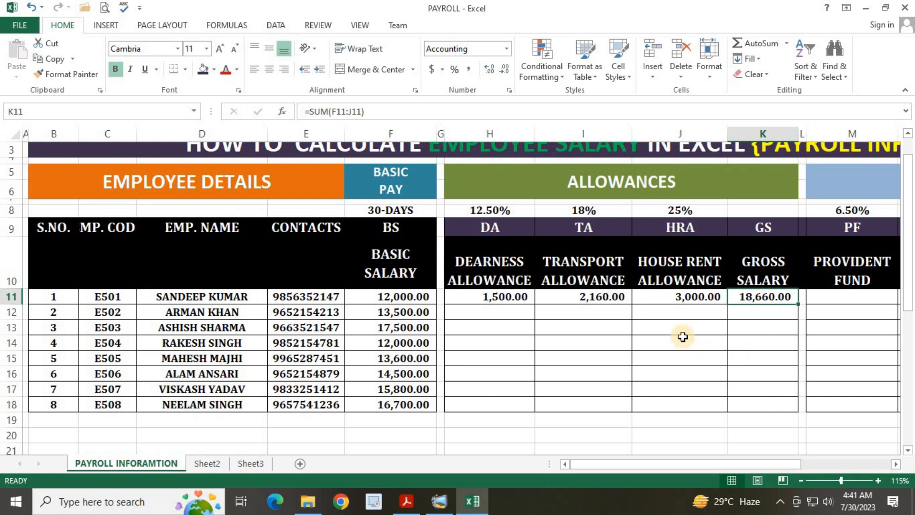
click(691, 296)
click(609, 298)
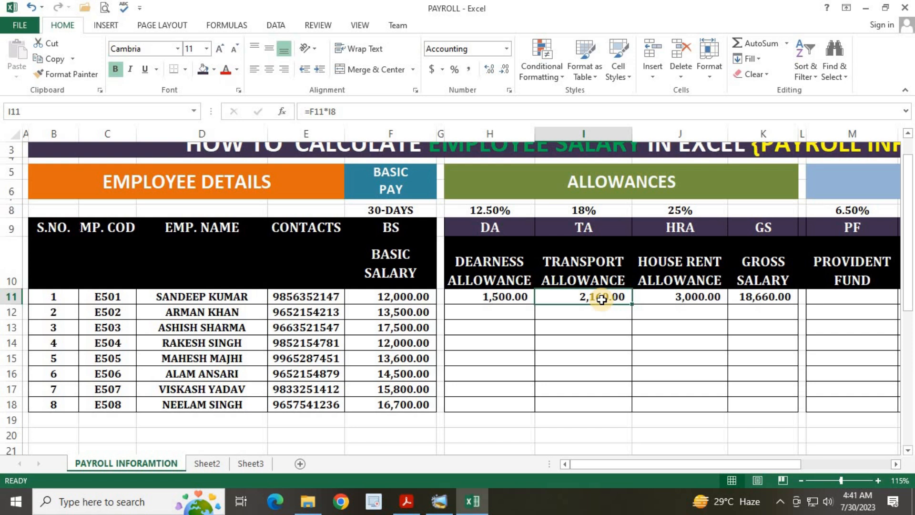
click(473, 295)
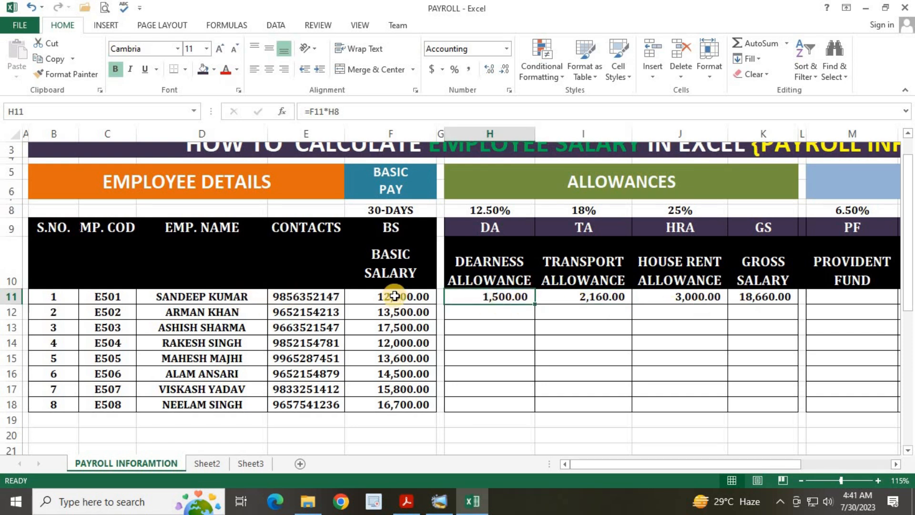
click(773, 294)
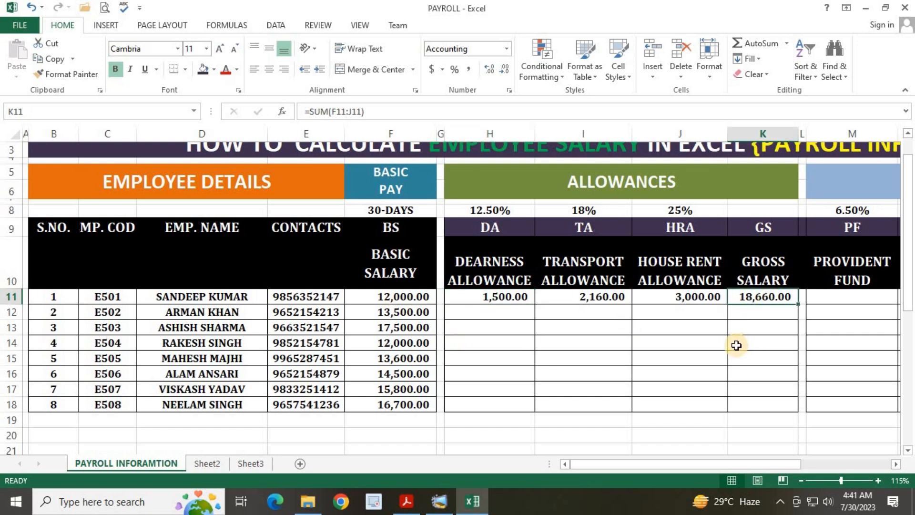
Step: Calculate the second employee's dearness allowance in H12 as basic salary times the DA rate, using =F12*H8
click(488, 313)
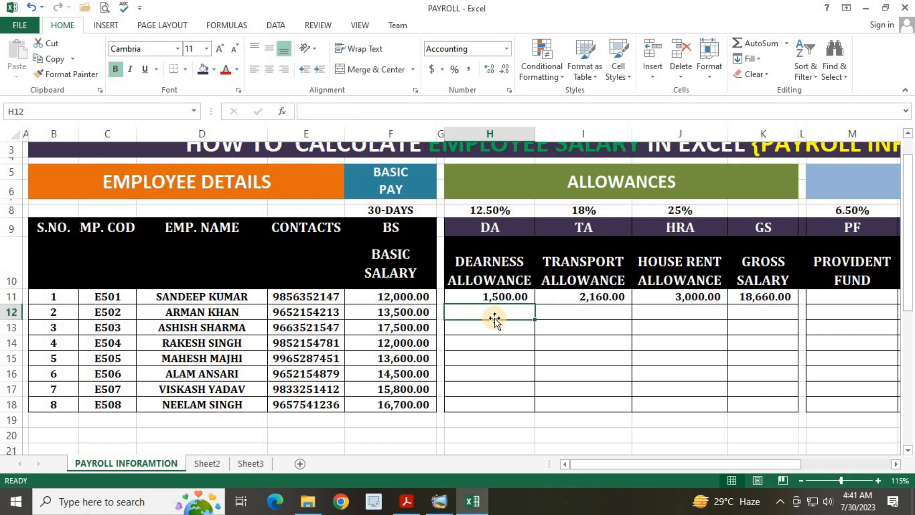
text(=)
click(429, 313)
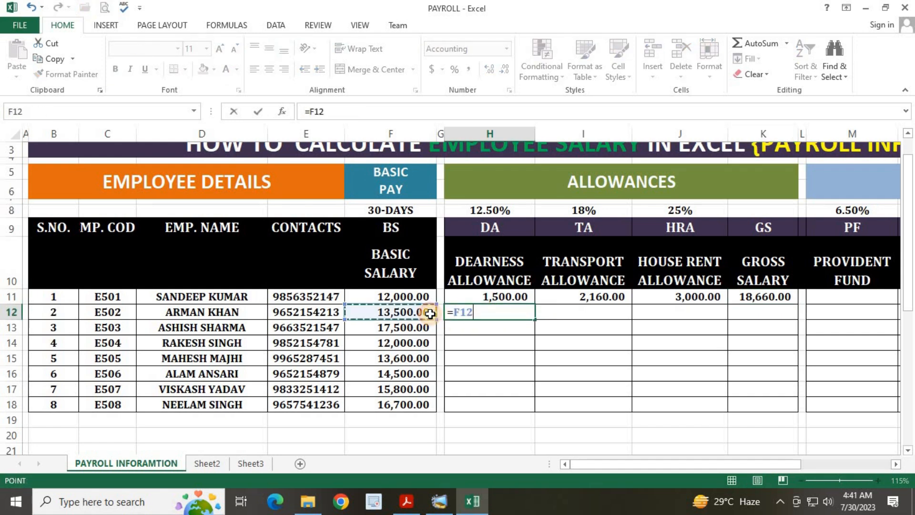
text(*)
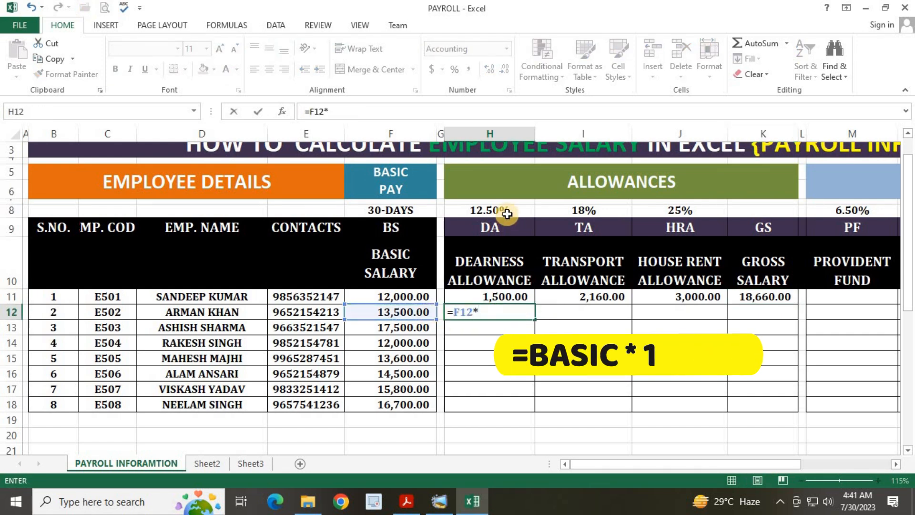
click(506, 211)
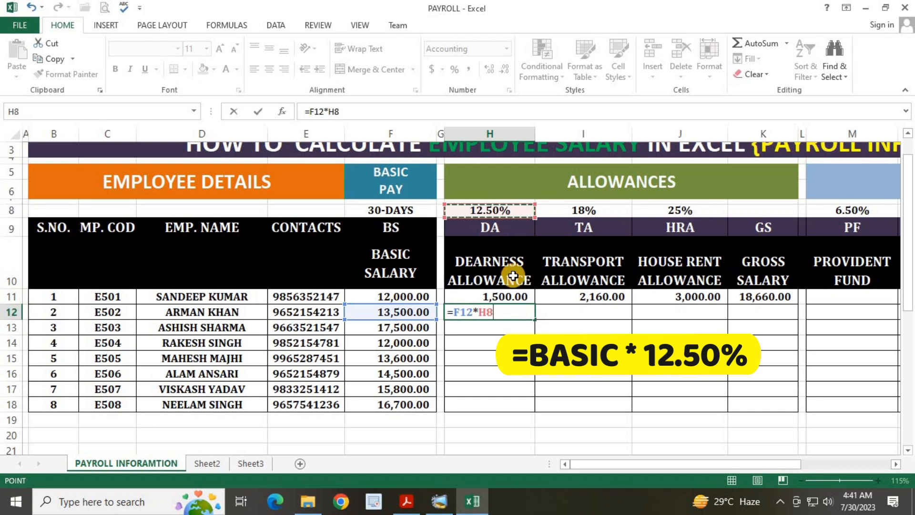
key(Return)
Step: Calculate the second employee's transport allowance in I12 by multiplying basic salary F12 by the 18% rate in I8
click(568, 313)
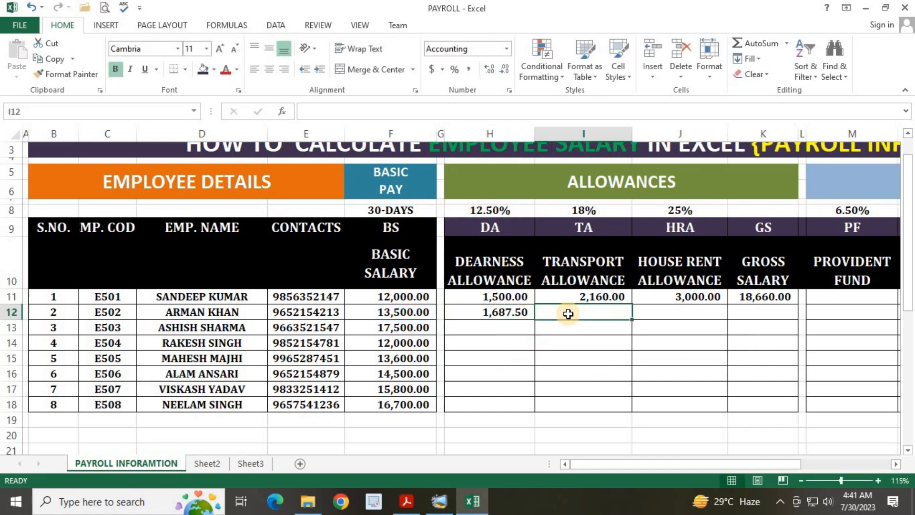
text(=)
click(415, 313)
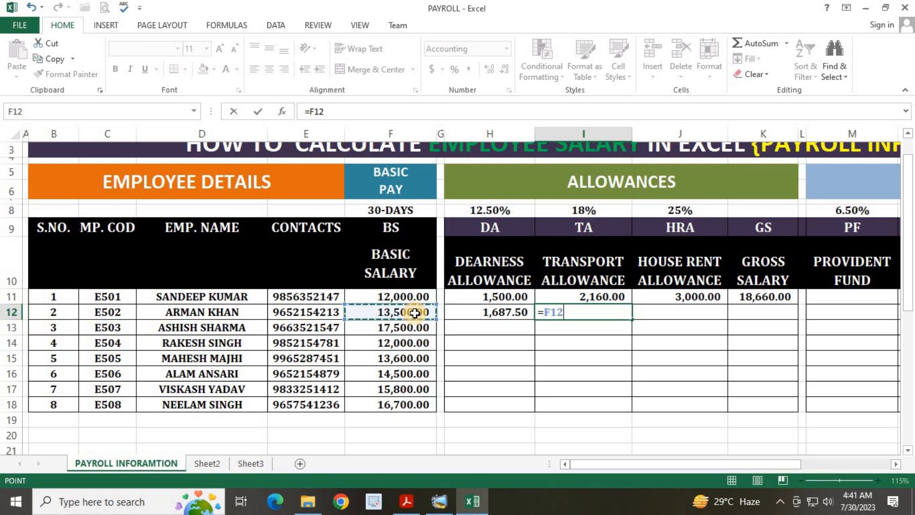
text(*)
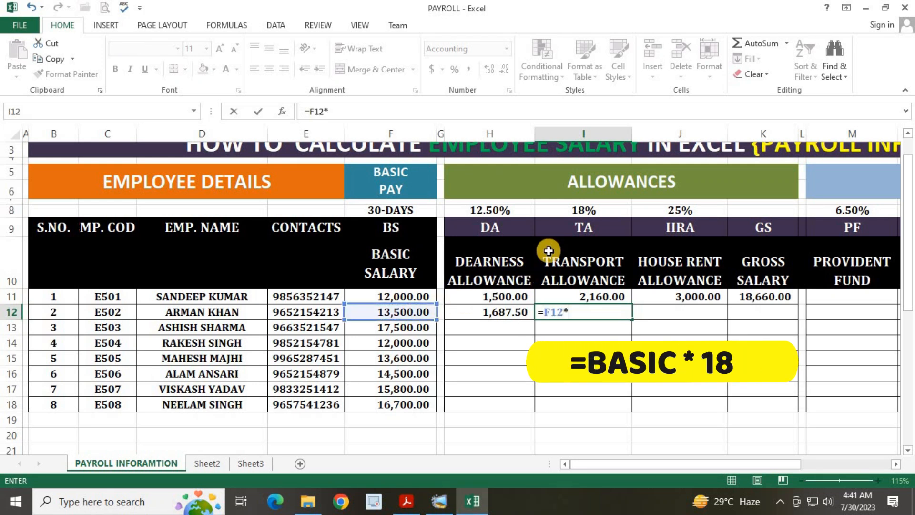
click(579, 212)
key(Return)
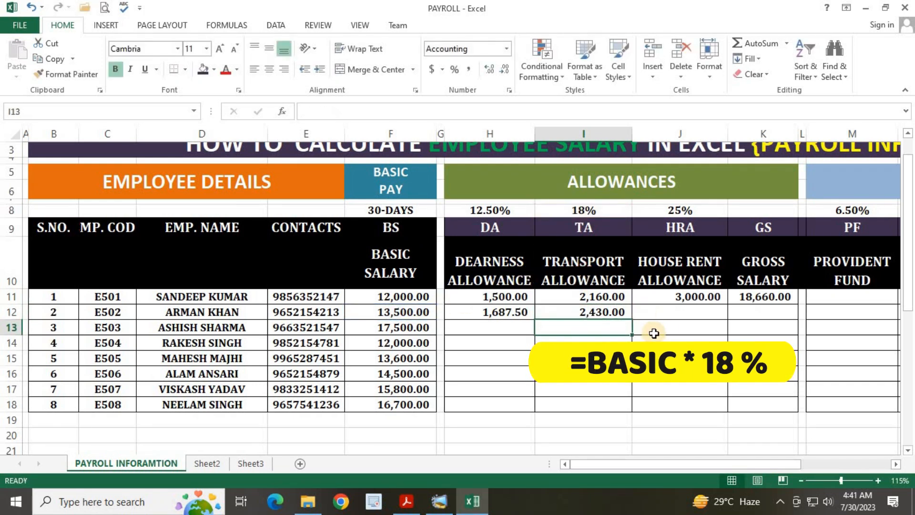
Step: Try to calculate the second employee's house rent allowance in J12 from basic salary F12 and the HRA rate in J8
click(676, 312)
text(=)
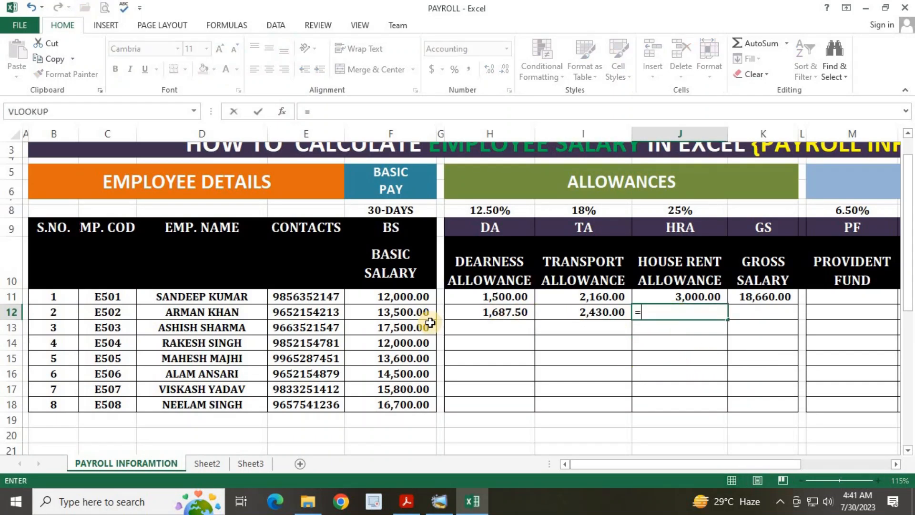
click(413, 314)
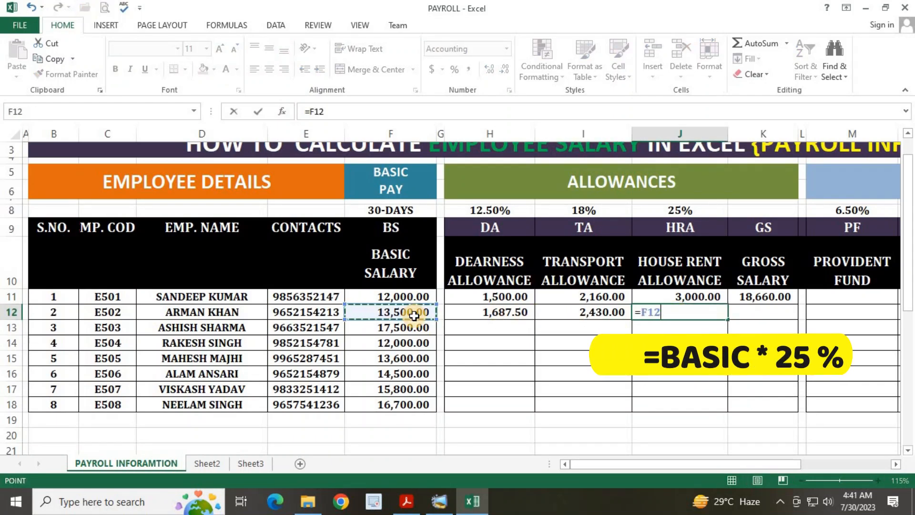
click(671, 210)
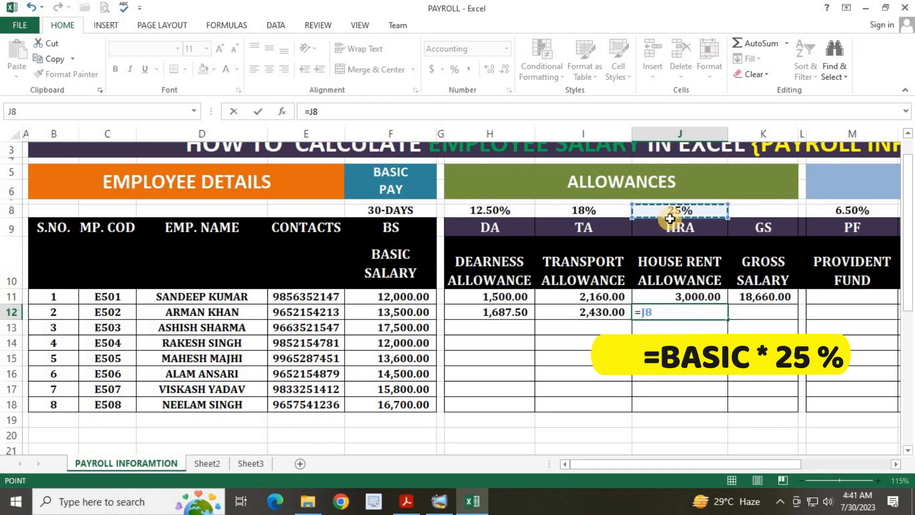
key(Return)
Step: Calculate the second employee's house rent allowance in J12 as basic salary times the HRA rate, using =F12*J8
click(670, 315)
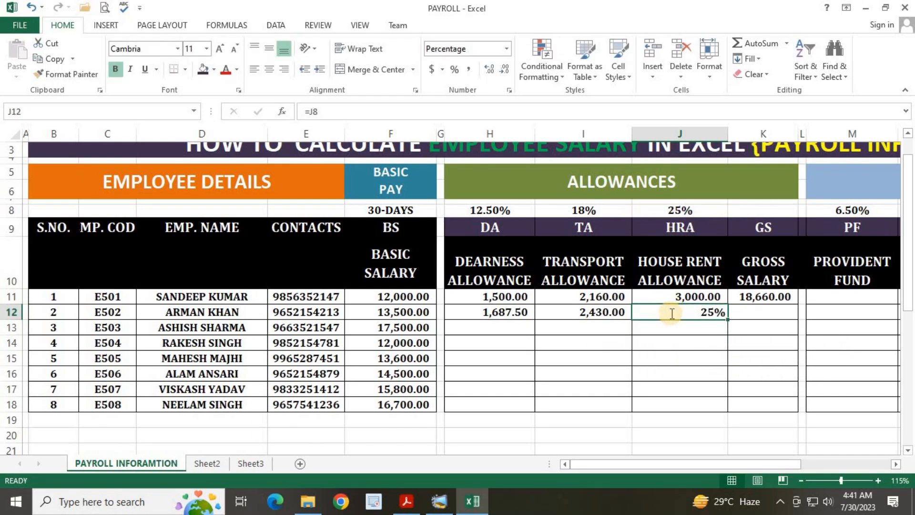
text(=)
click(393, 314)
text(*)
click(675, 212)
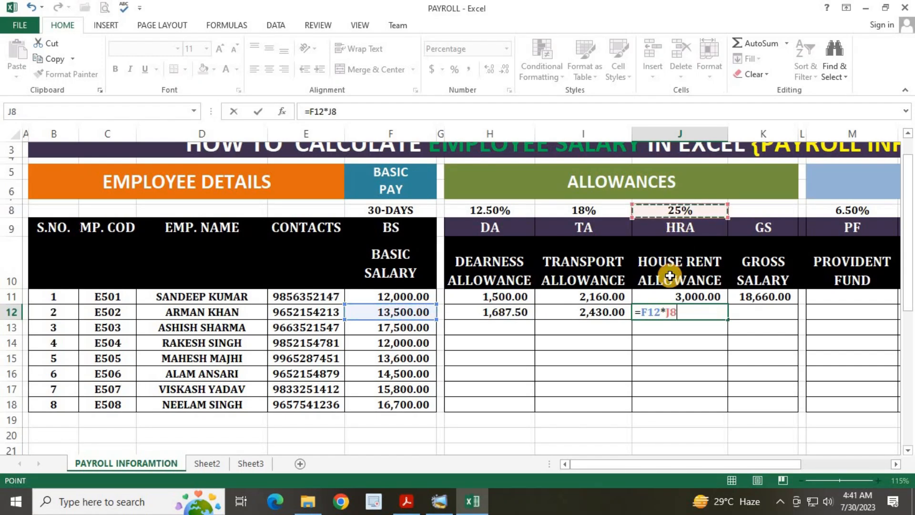
key(Return)
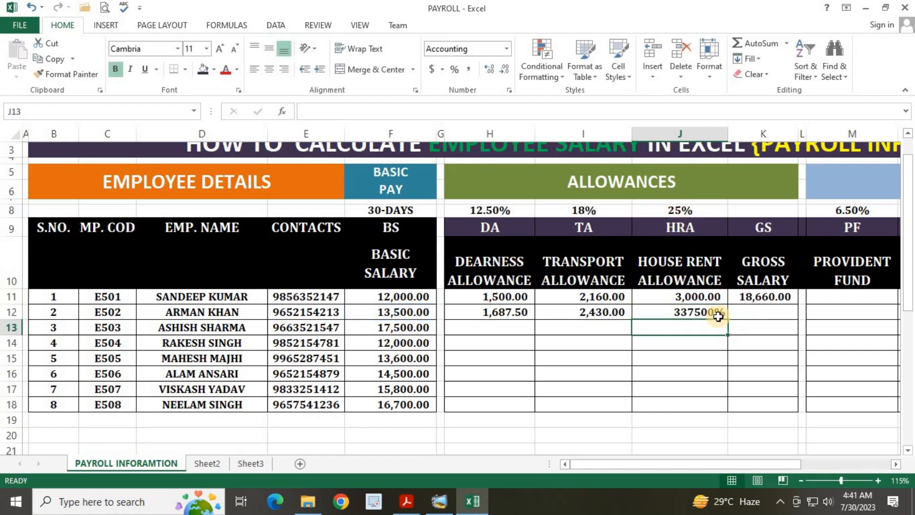
Step: Format the house rent allowance in J12 as Accounting with a comma separator and no currency symbol
click(671, 311)
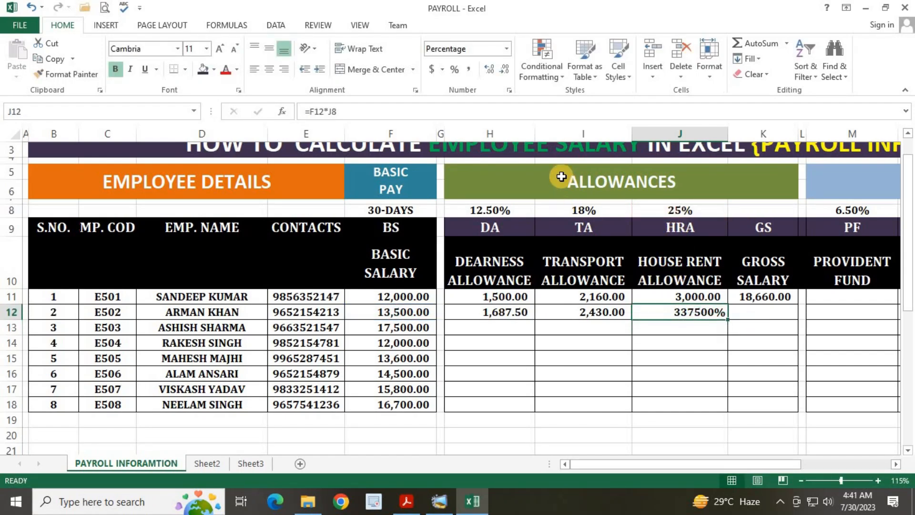
click(685, 296)
key(Down)
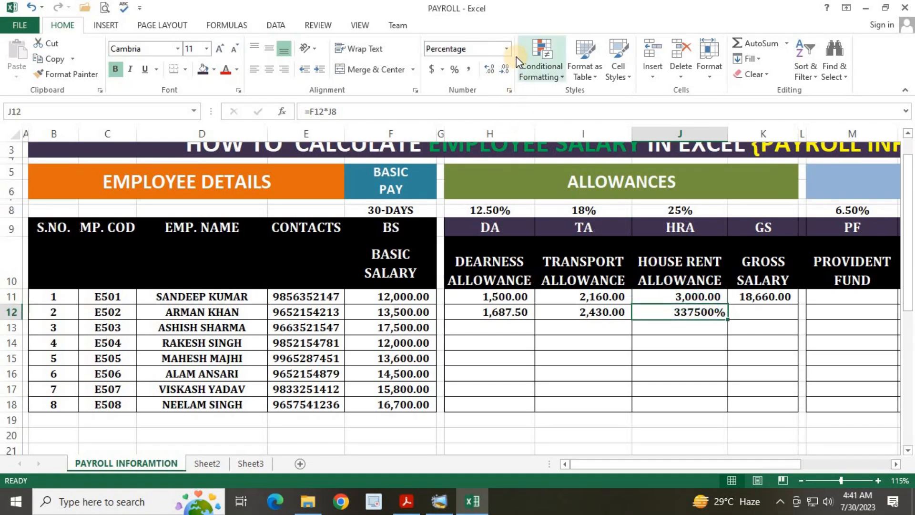
click(505, 51)
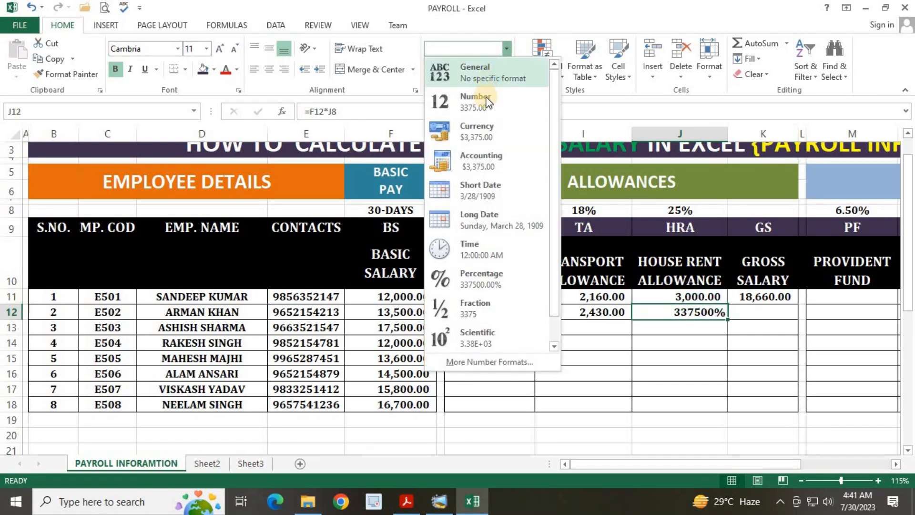
click(480, 155)
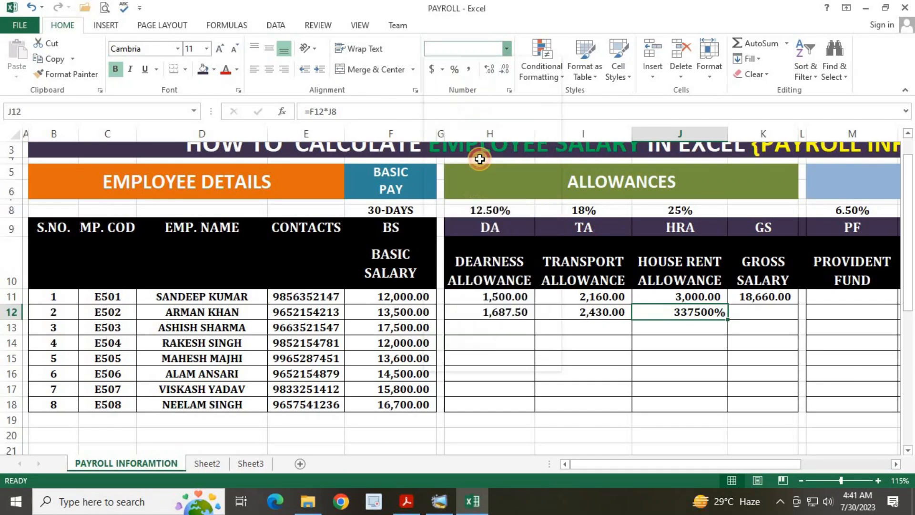
click(467, 72)
click(672, 354)
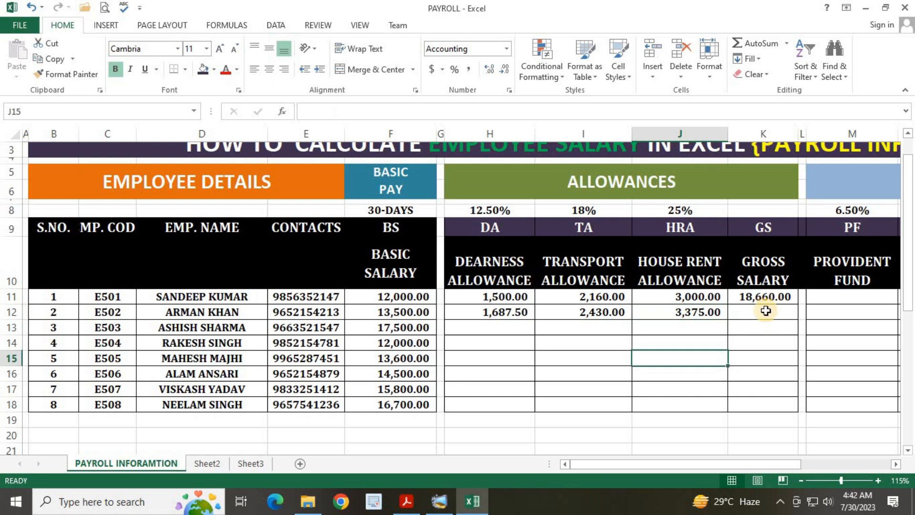
Step: Calculate the second employee's gross salary in K12 by summing basic salary and allowances, F12 through J12
click(766, 310)
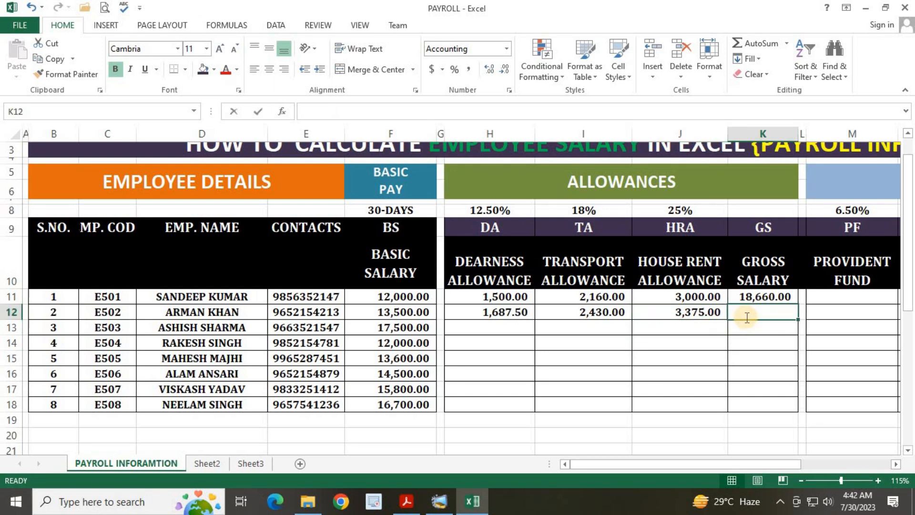
text(=SUM()
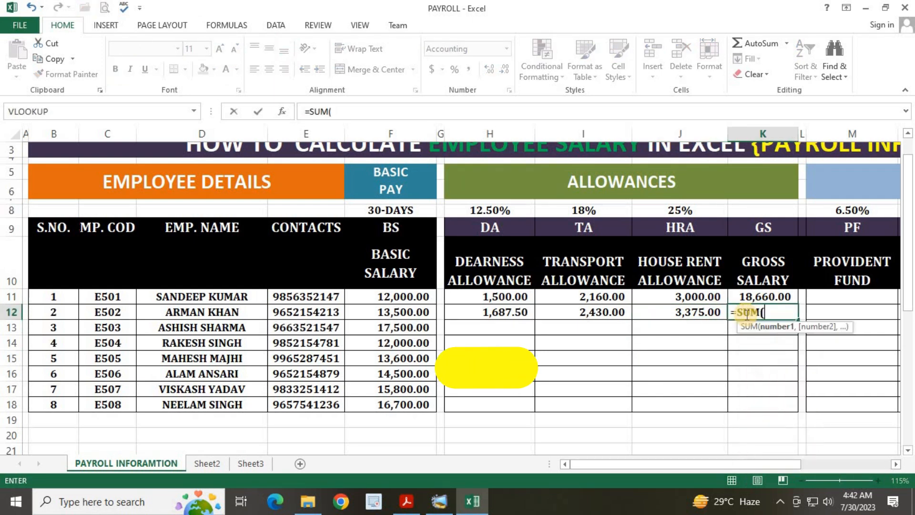
drag(399, 312, 694, 312)
key(Return)
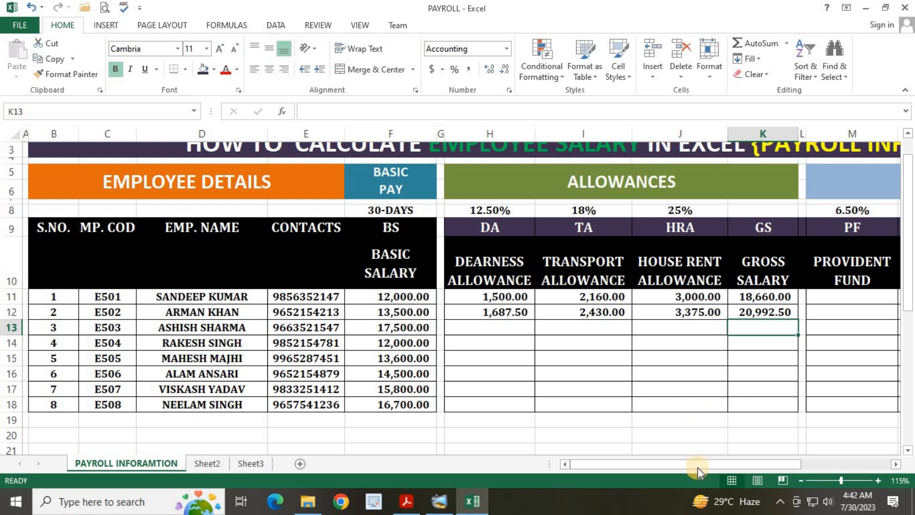
Step: Calculate the third employee's dearness allowance in H13 as basic salary times the DA rate, using =F13*H8
drag(789, 465, 836, 462)
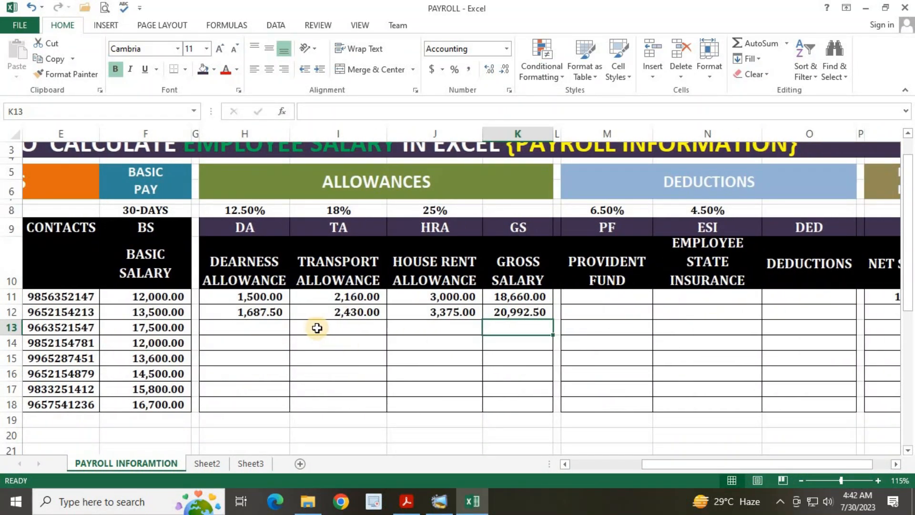
drag(673, 465, 582, 461)
click(486, 324)
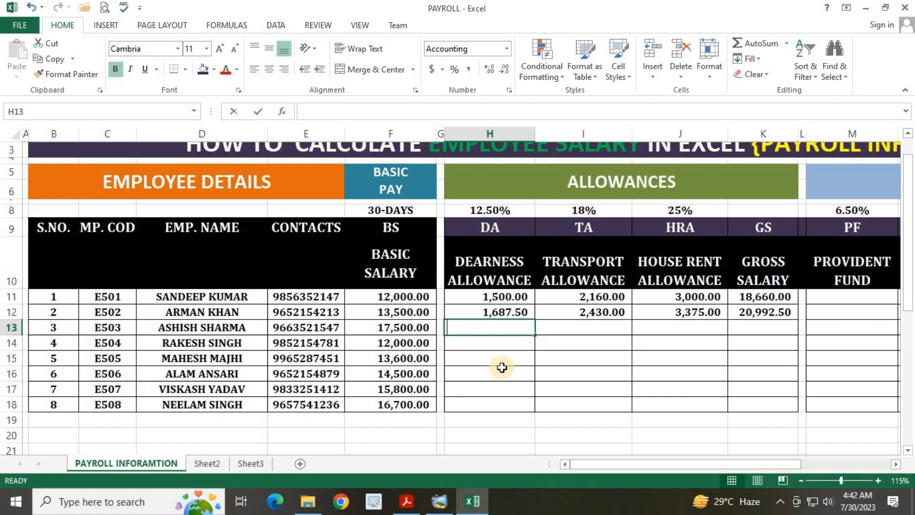
text(=)
click(407, 327)
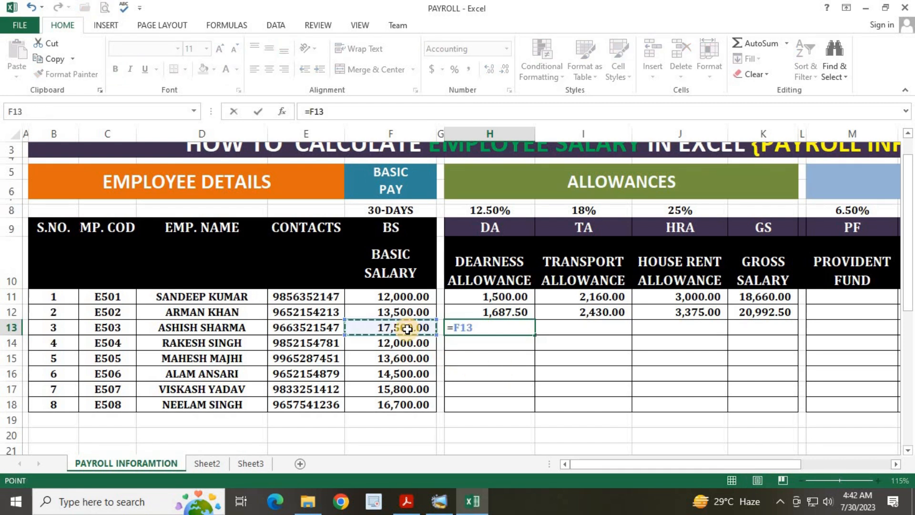
click(491, 210)
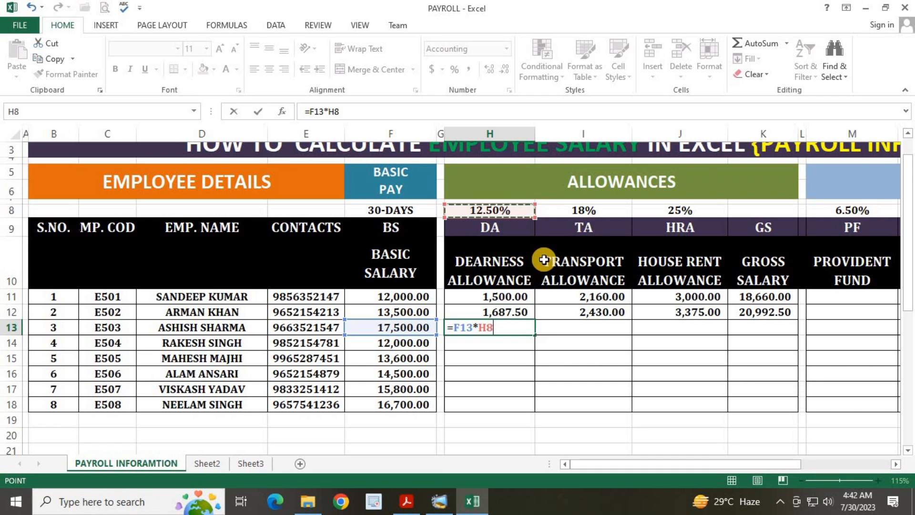
key(Return)
Step: Calculate the third employee's transport allowance in I13 as basic salary times the TA rate, using =F13*I8
click(557, 326)
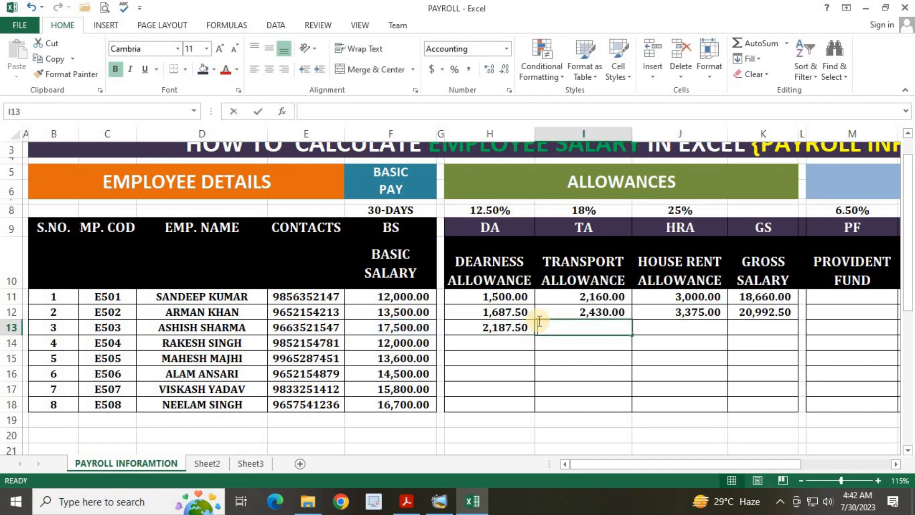
text(=)
click(417, 330)
text(*)
click(582, 210)
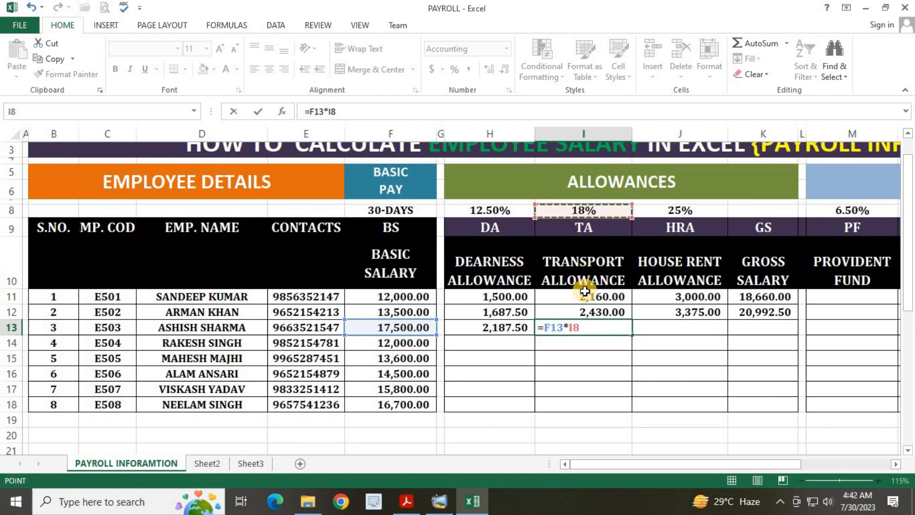
key(Return)
Step: Calculate the third employee's house rent allowance in J13 as basic salary times the HRA rate, using =F13*J8
click(664, 326)
text(=)
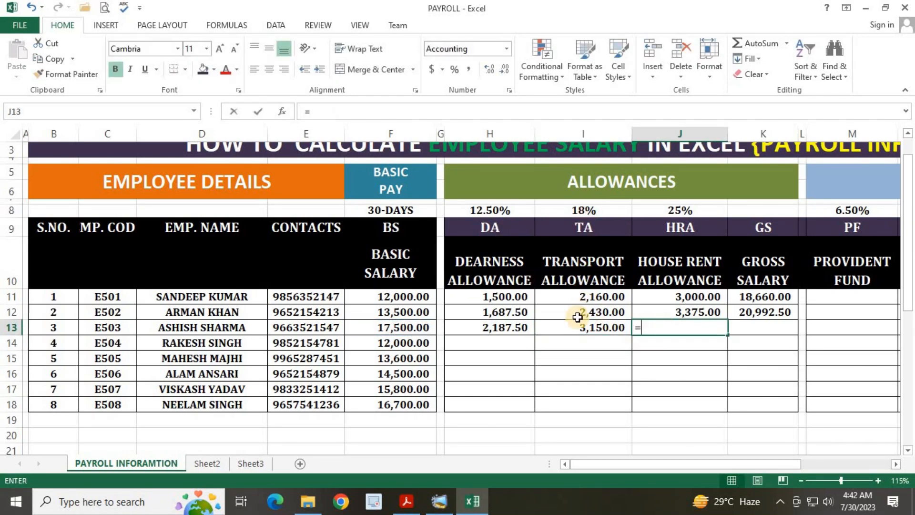
click(405, 326)
text(*)
click(664, 212)
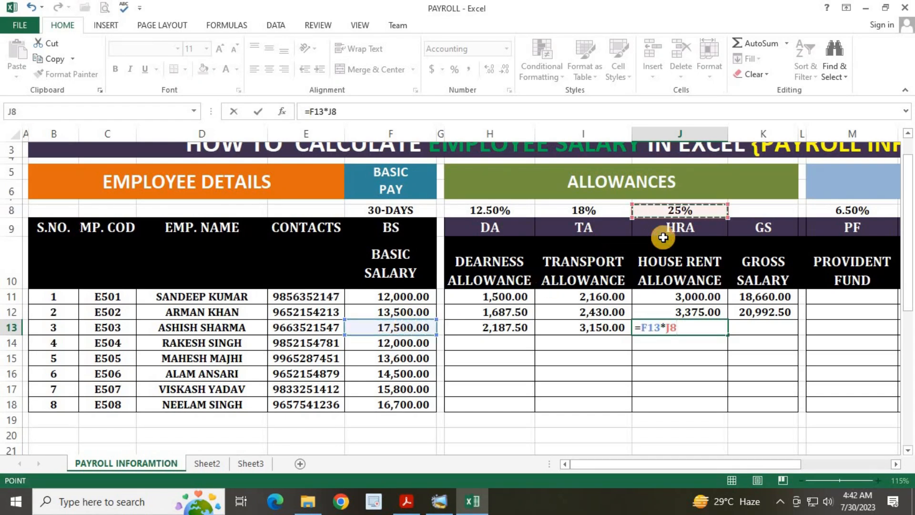
key(Return)
Step: Calculate the third employee's gross salary in K13 by summing basic salary and allowances, F13 through J13
click(761, 329)
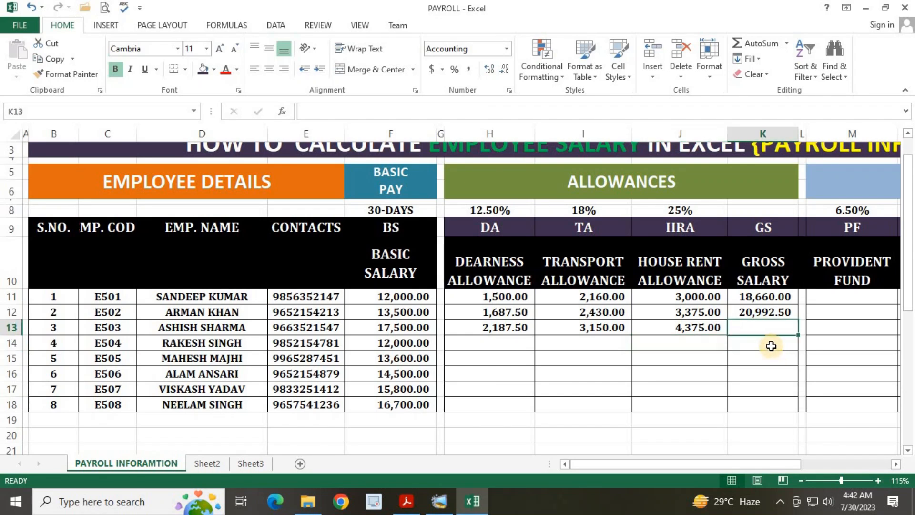
text(=SUM()
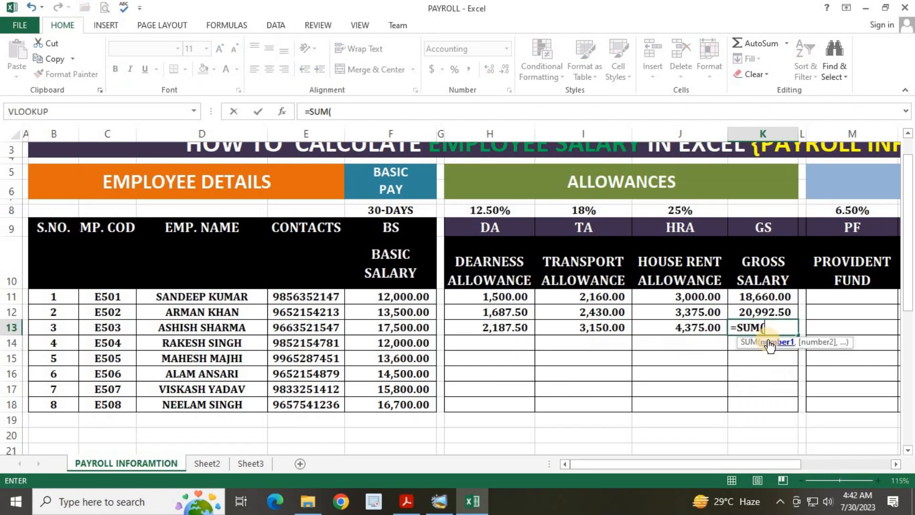
drag(413, 327, 681, 322)
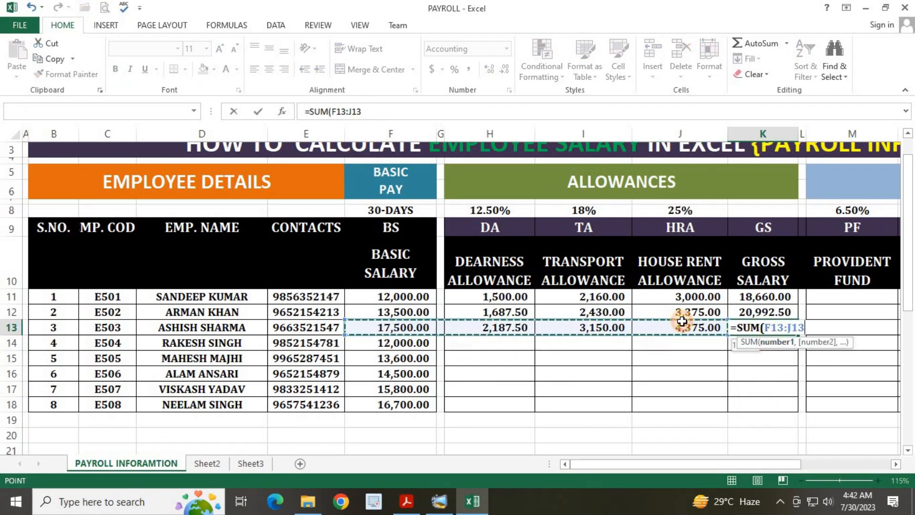
key(Return)
Step: Review the calculated gross salaries, then examine the Deductions section with its provident fund and employee state insurance rates
drag(764, 466, 857, 464)
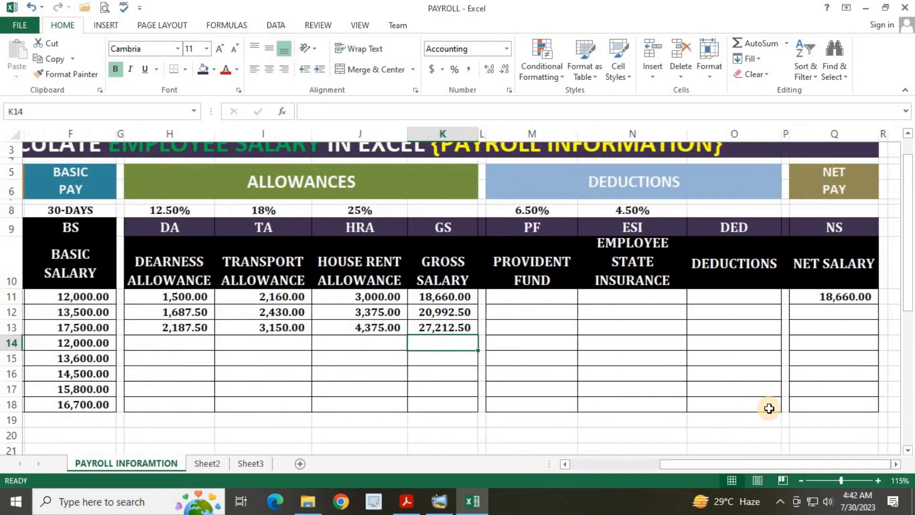
click(672, 185)
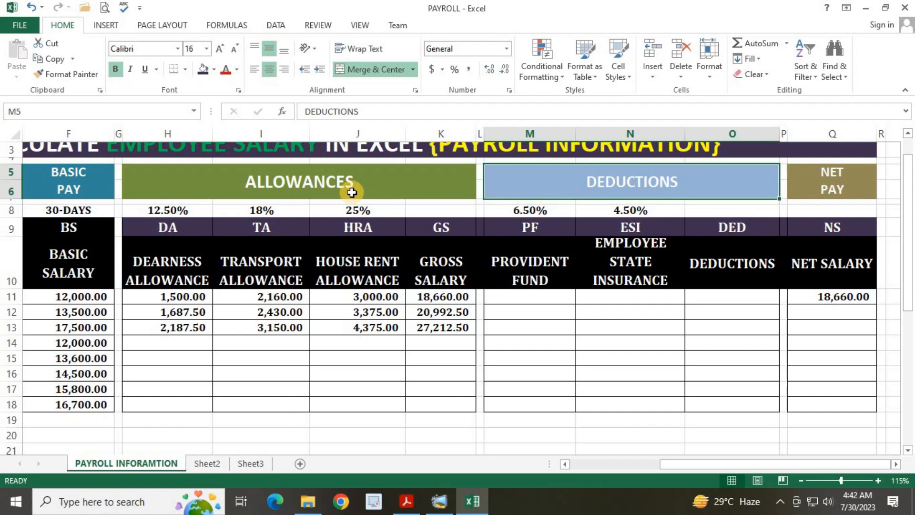
click(296, 181)
drag(439, 297, 442, 336)
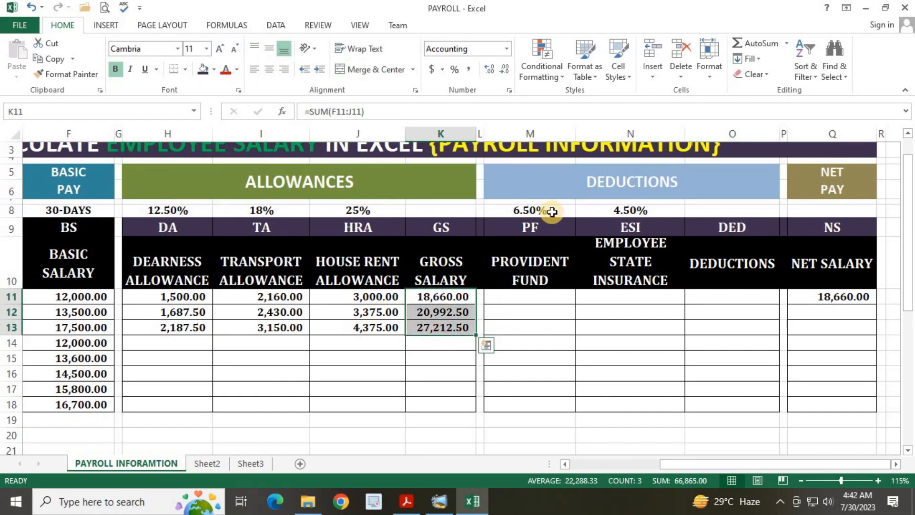
click(586, 195)
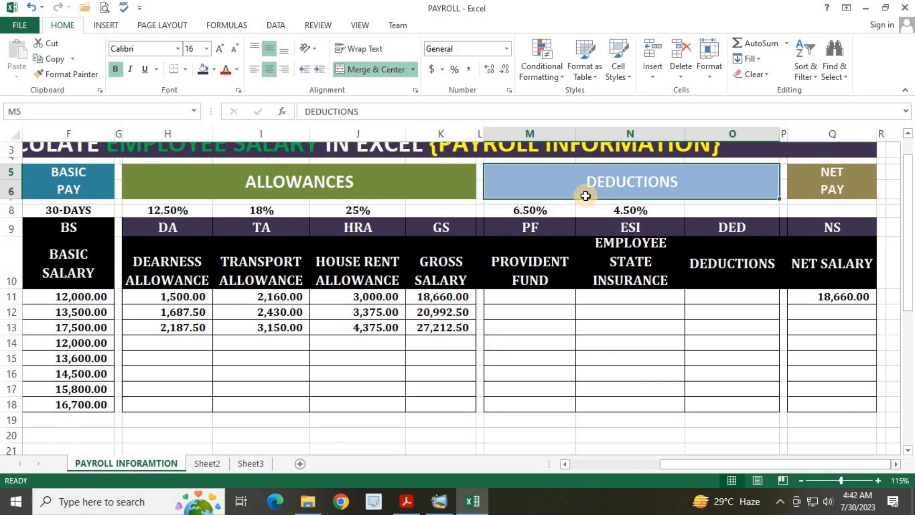
click(539, 212)
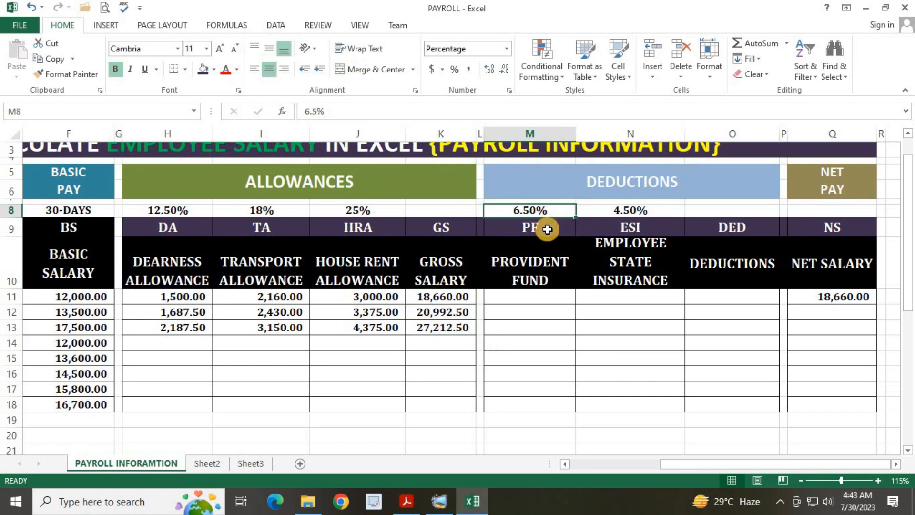
click(544, 230)
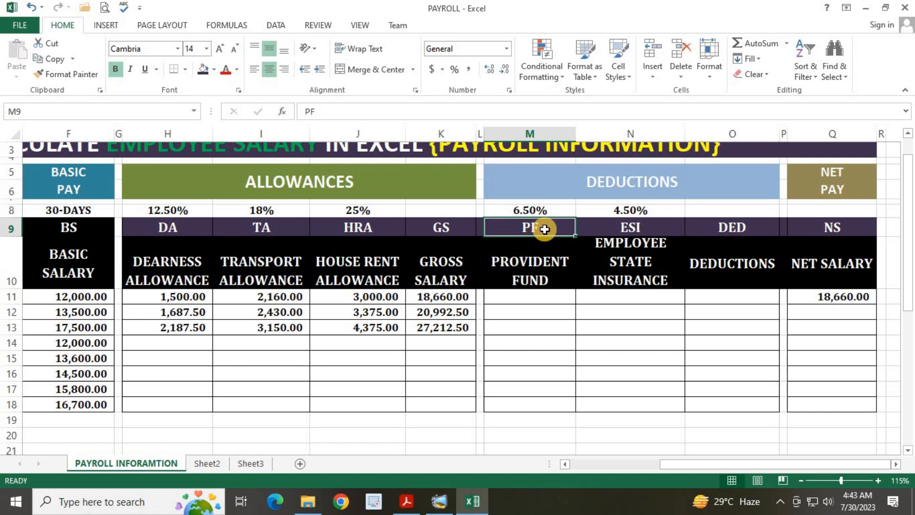
click(618, 212)
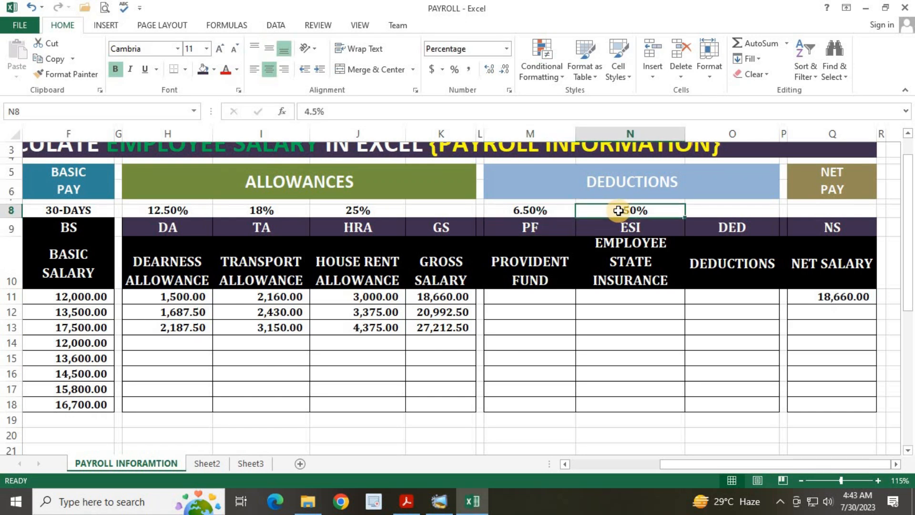
Step: Calculate the first employee's provident fund in M11 as gross salary times the PF rate, using =K11*M8
click(511, 296)
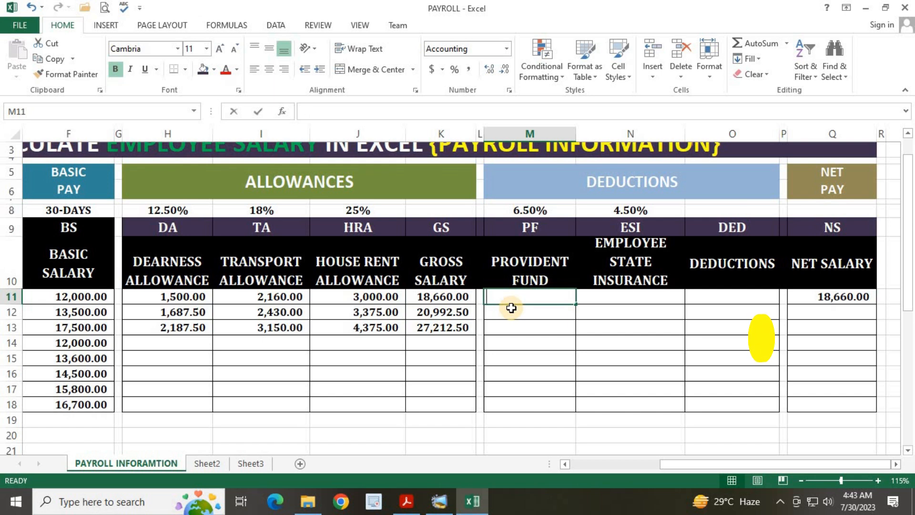
text(=)
click(451, 296)
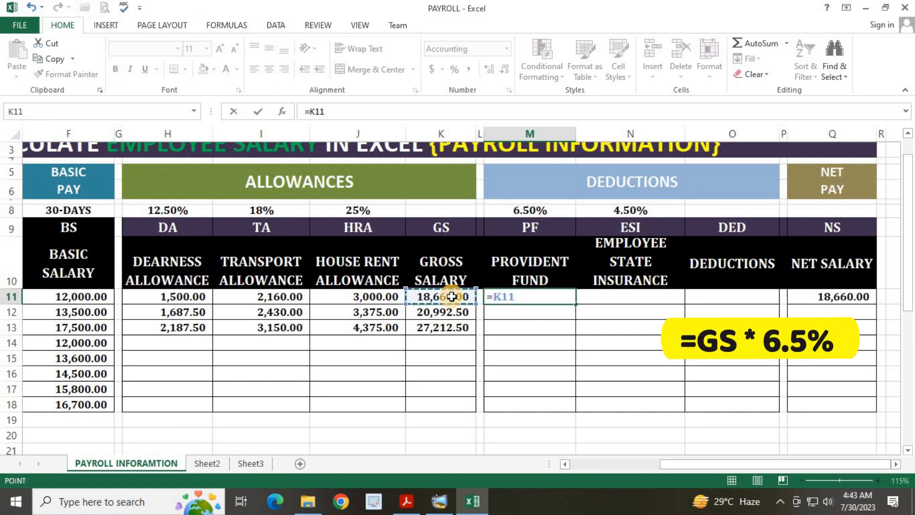
text(*)
click(558, 212)
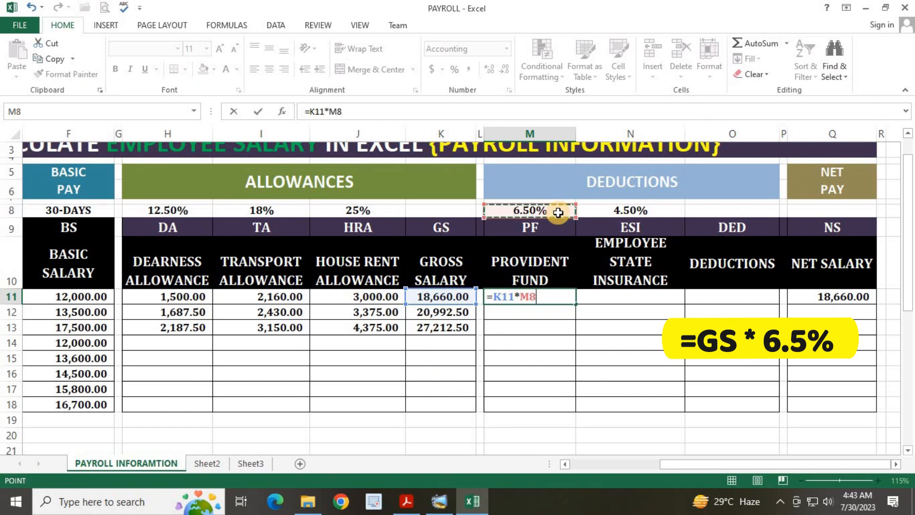
key(Return)
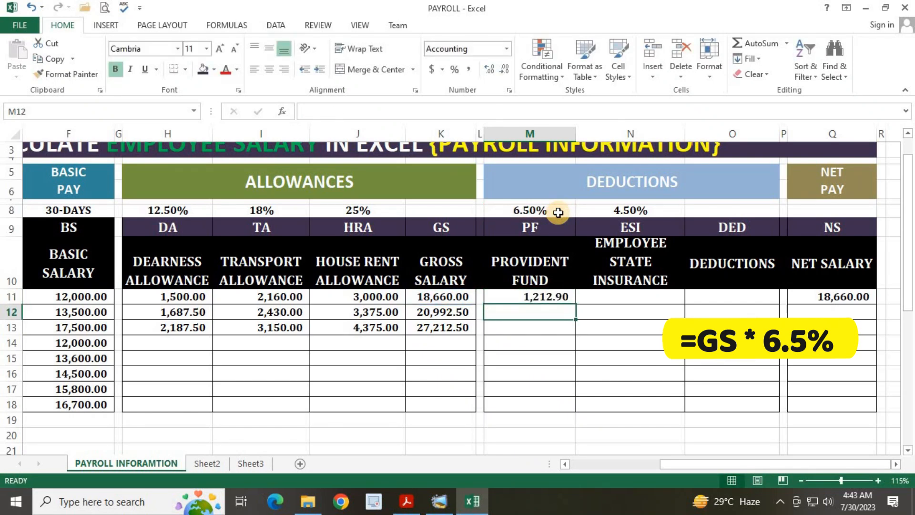
Step: Calculate the second employee's provident fund in M12 as gross salary times the PF rate, using =K12*M8
text(=)
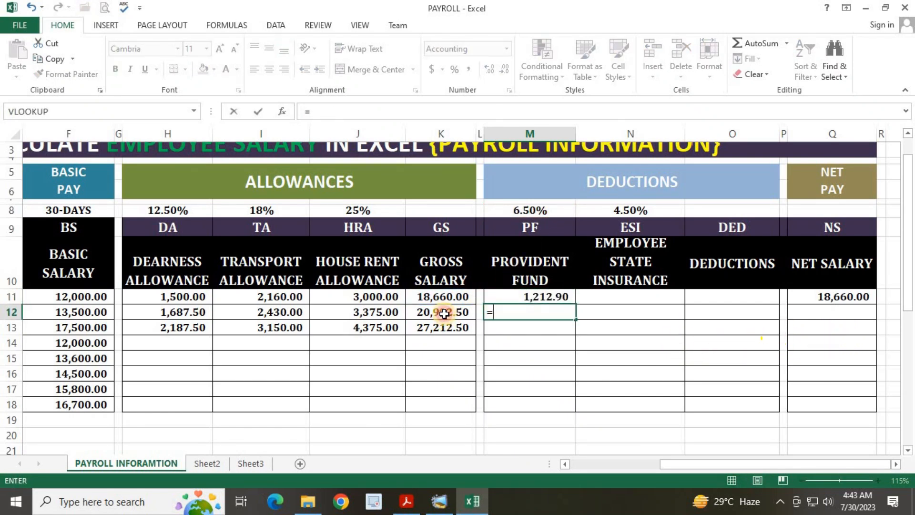
click(444, 313)
text(*)
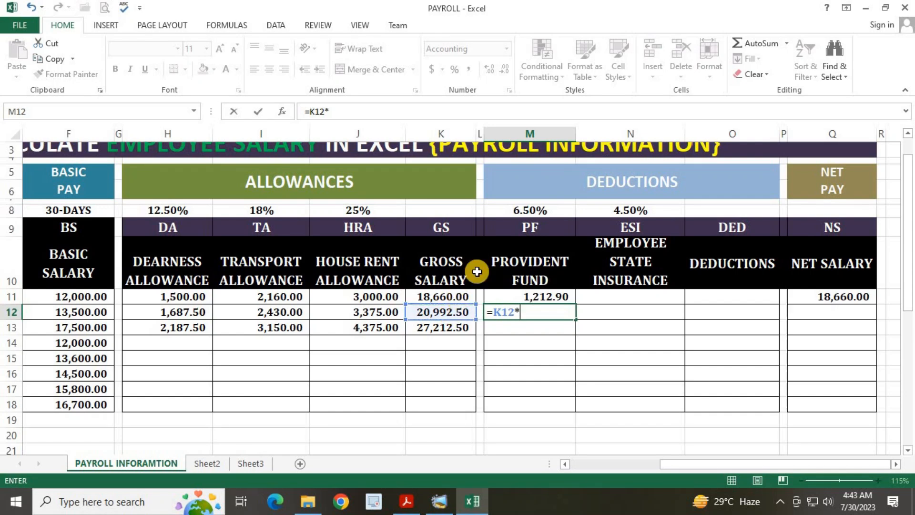
click(522, 210)
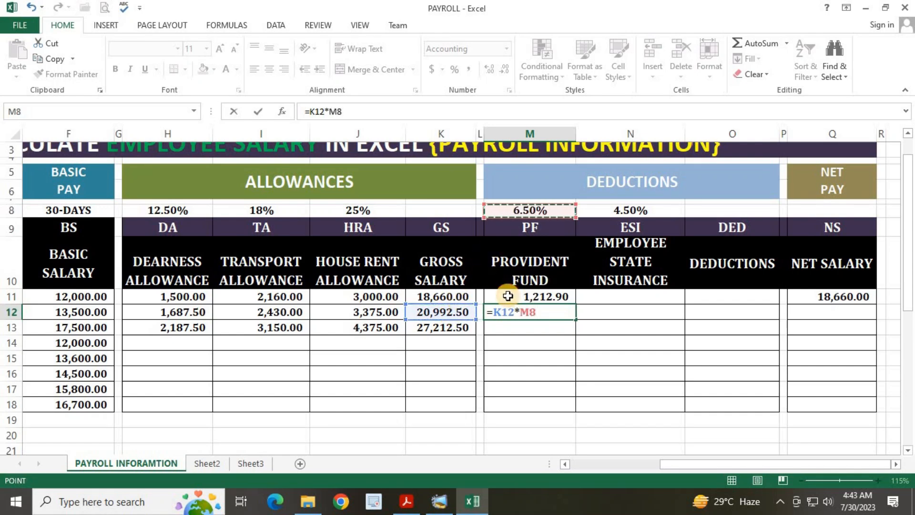
key(Return)
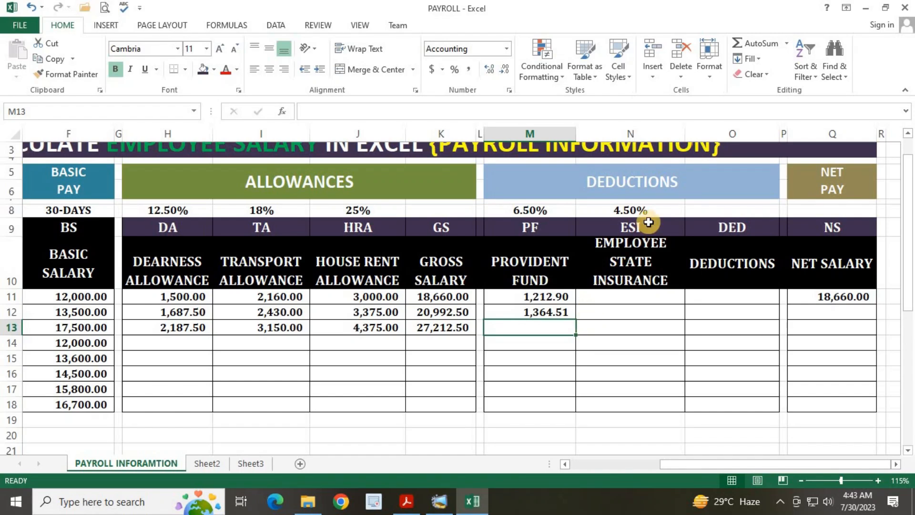
Step: Calculate the first employee's state insurance in N11 as gross salary times the ESI rate, using =K11*N8
click(620, 301)
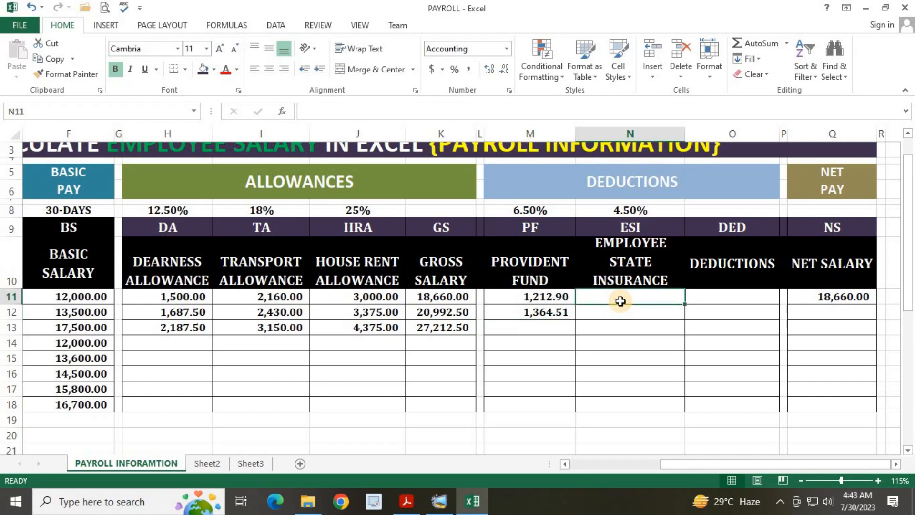
text(=)
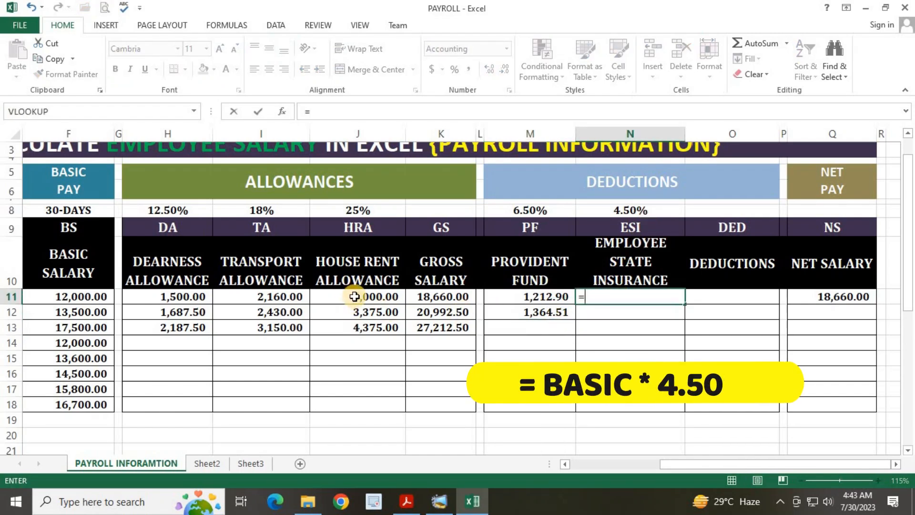
click(434, 299)
text(*)
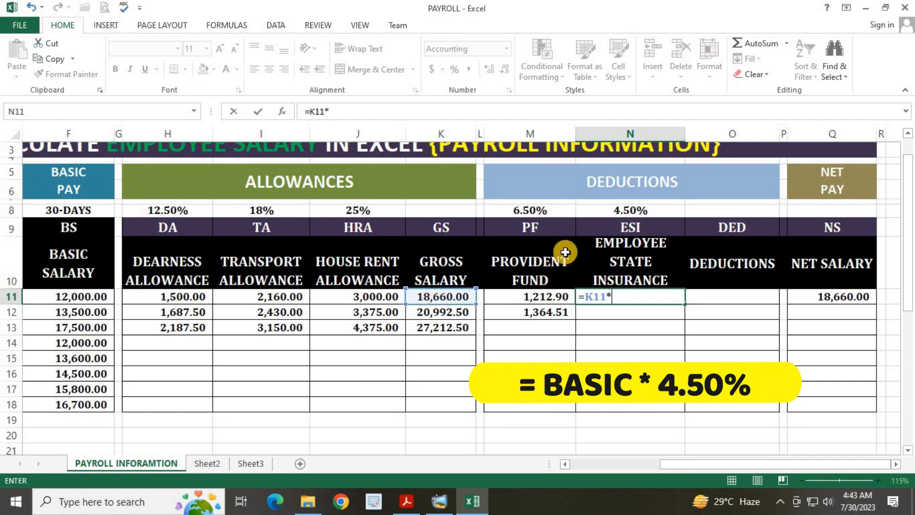
click(612, 211)
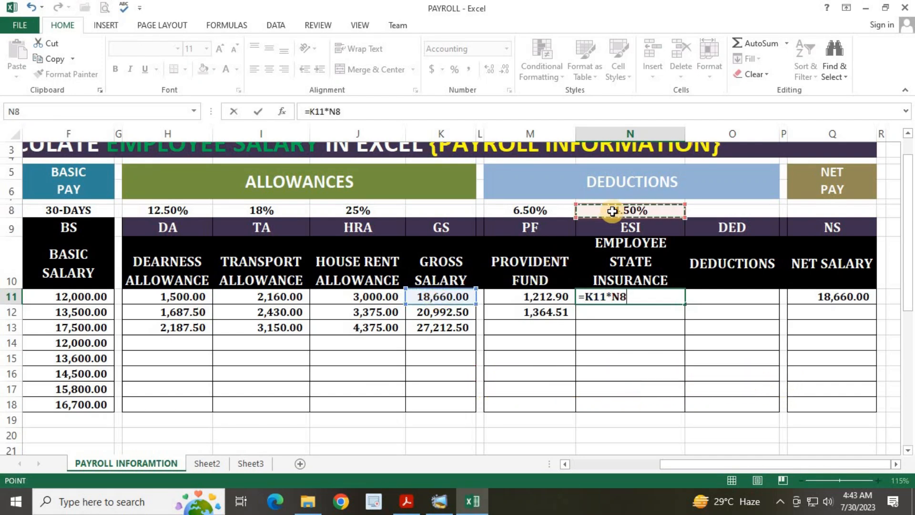
key(Return)
Step: Calculate the second employee's state insurance in N12 as gross salary times the ESI rate, using =K12*N8
text(=)
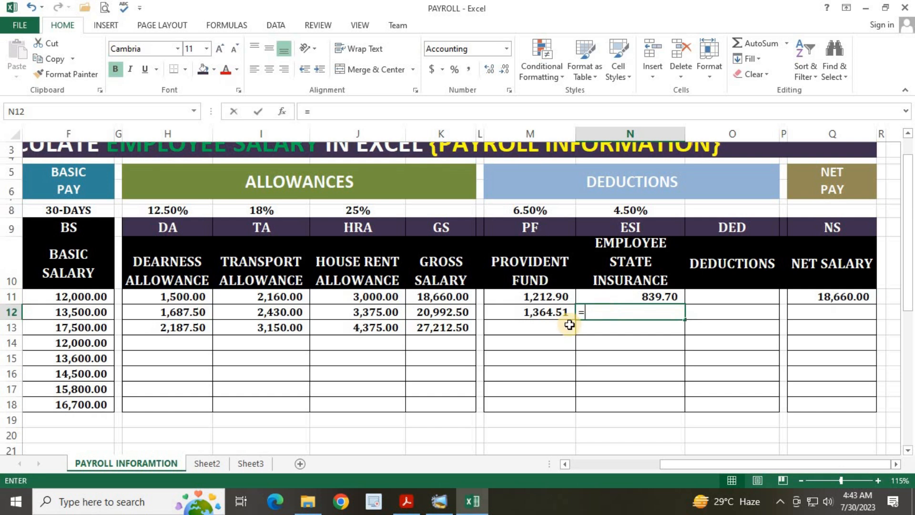
click(422, 314)
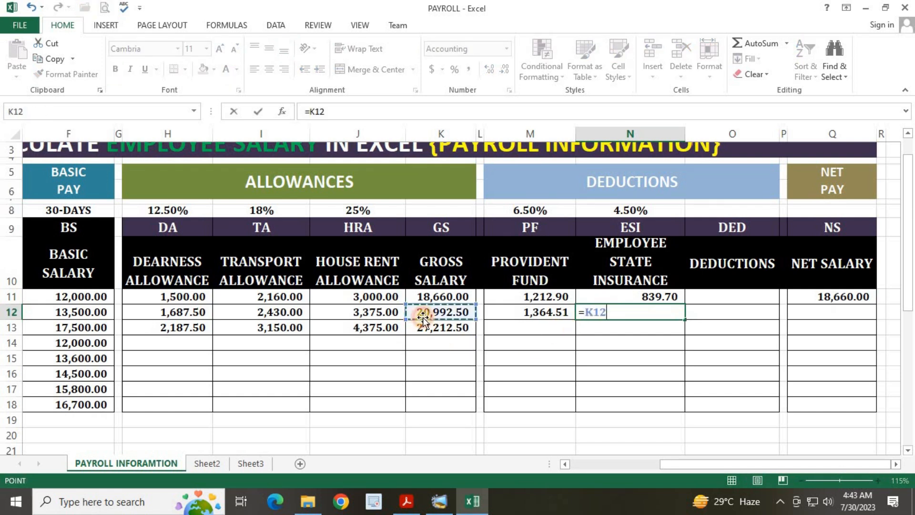
text(*)
click(623, 214)
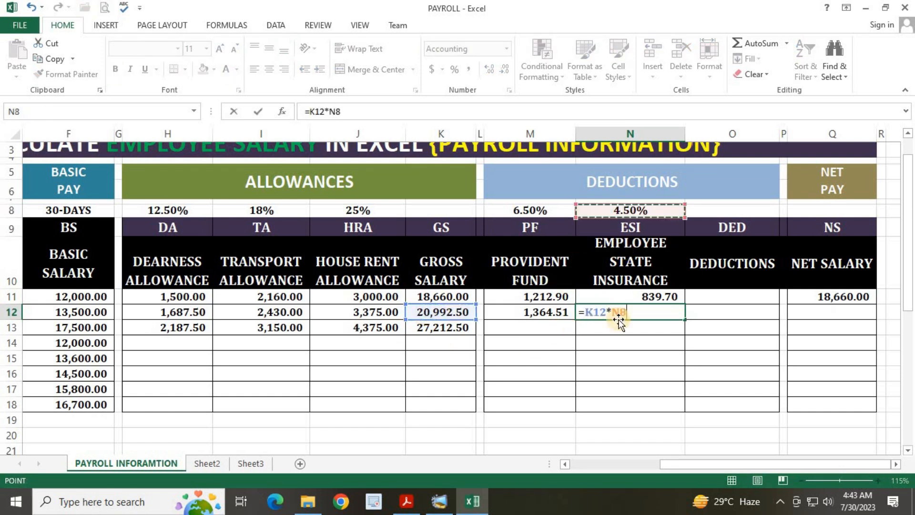
key(Return)
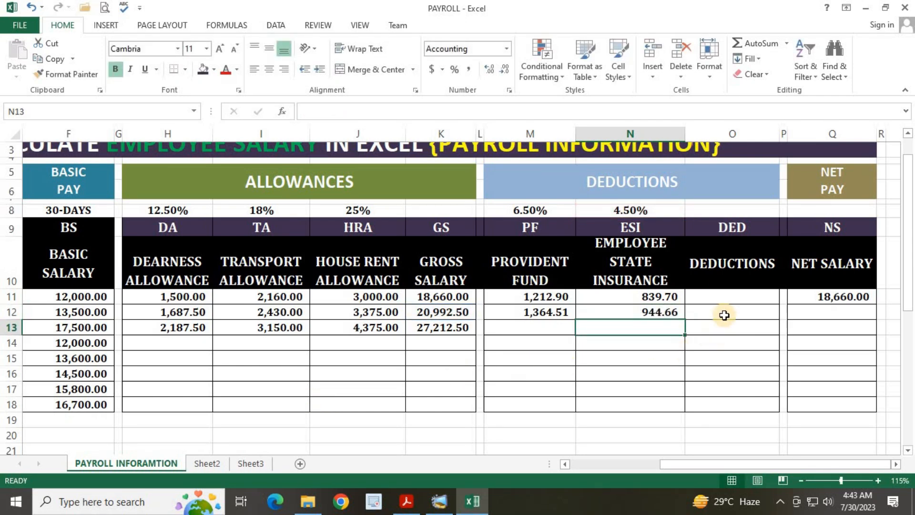
Step: Calculate the first employee's total deductions in O11 by summing provident fund and ESI, M11 through N11
click(739, 228)
click(729, 300)
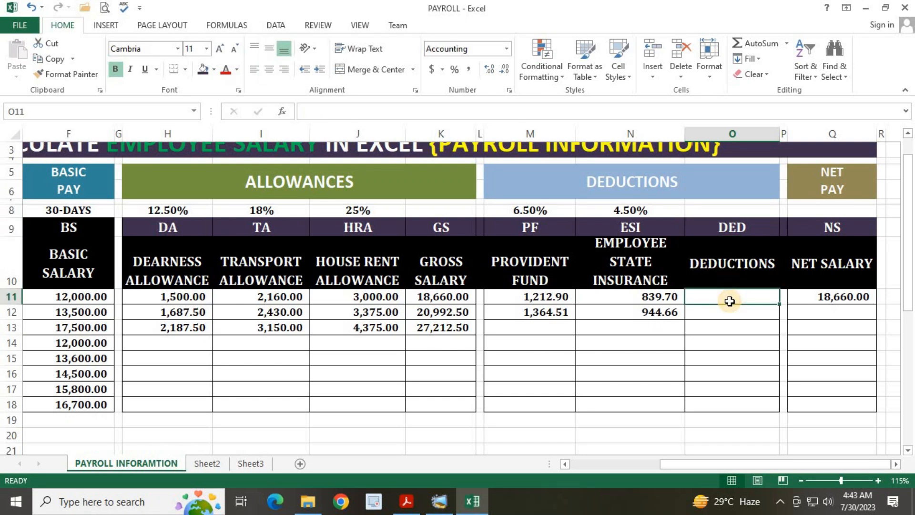
click(547, 229)
click(578, 229)
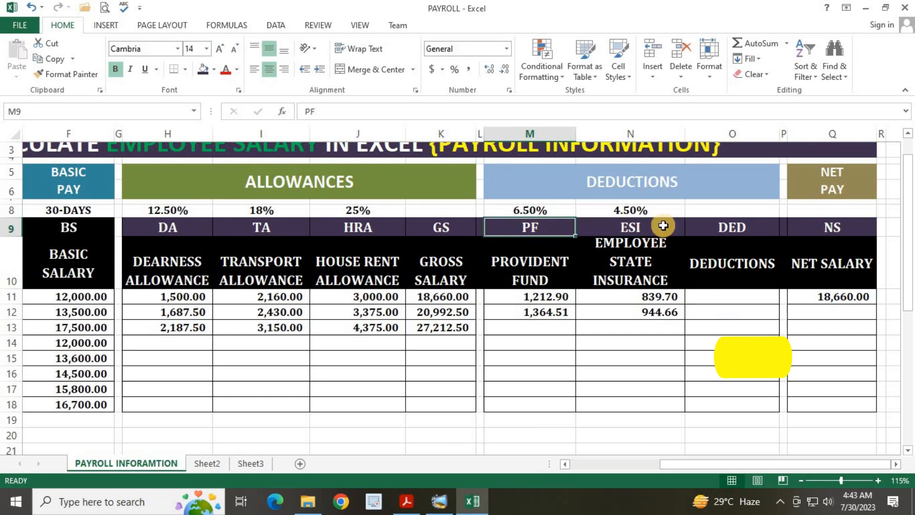
click(764, 303)
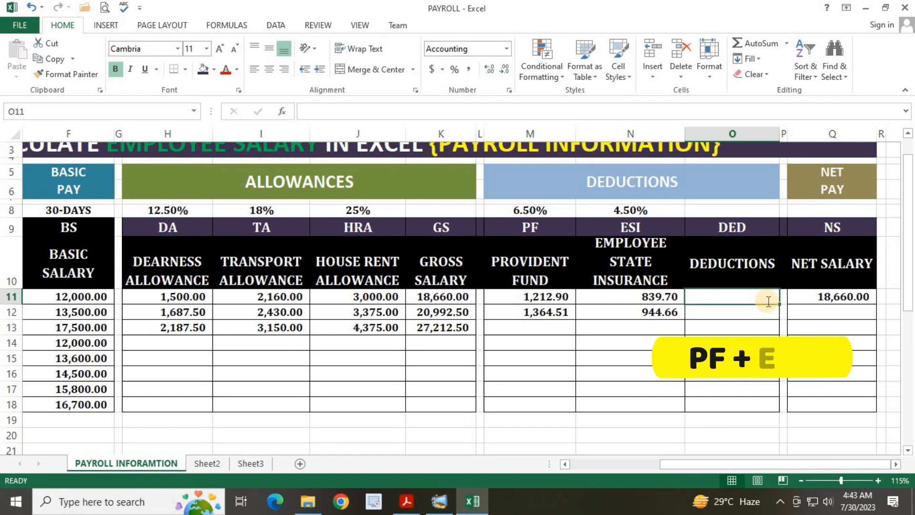
text(=SUM()
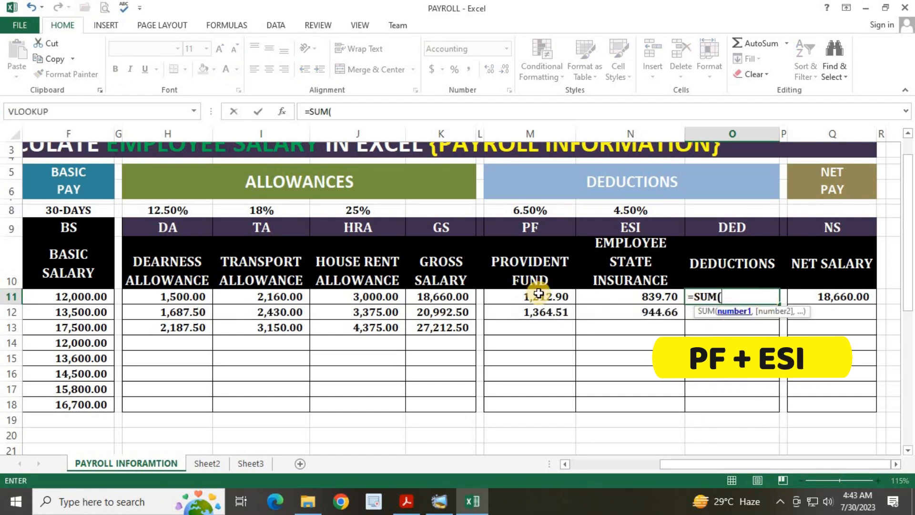
drag(535, 292, 635, 297)
key(Return)
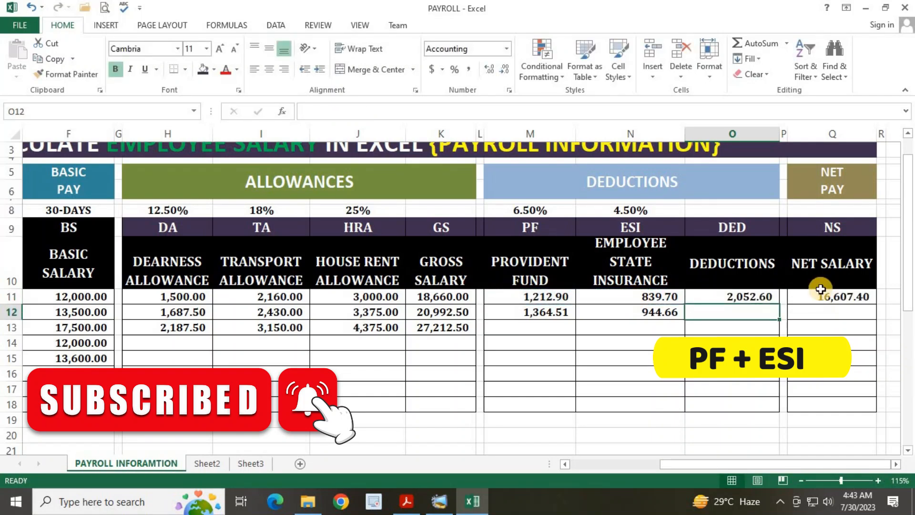
Step: Clear the existing entry from the first employee's net salary cell, Q11
click(829, 297)
key(Delete)
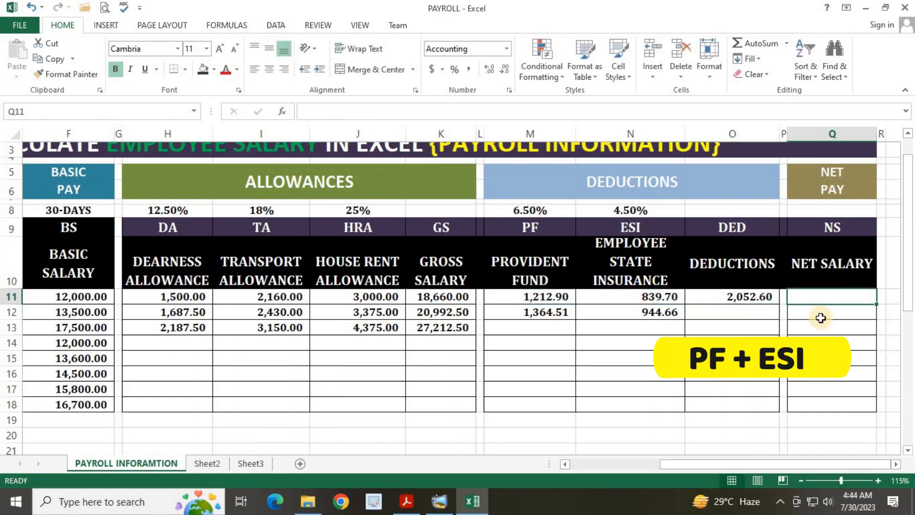
click(826, 344)
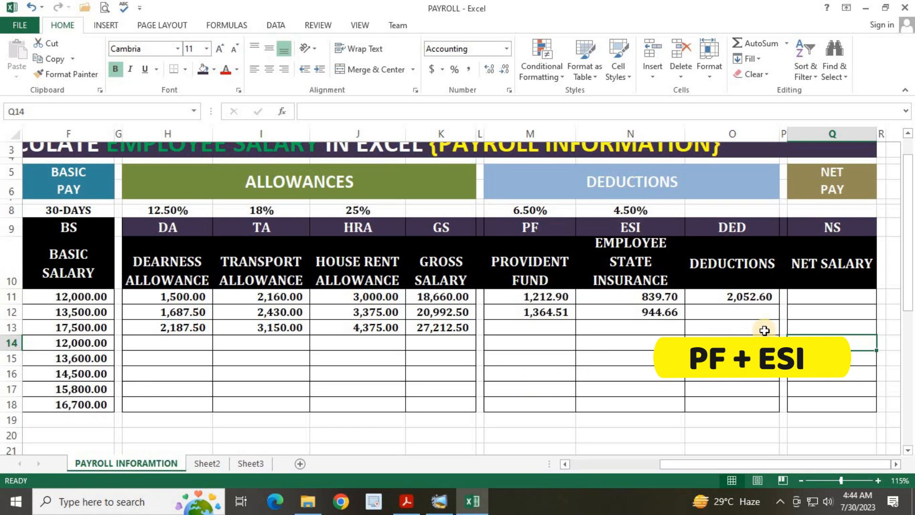
Step: Calculate the second employee's total deductions in O12 by summing provident fund and ESI, M12 through N12
click(736, 296)
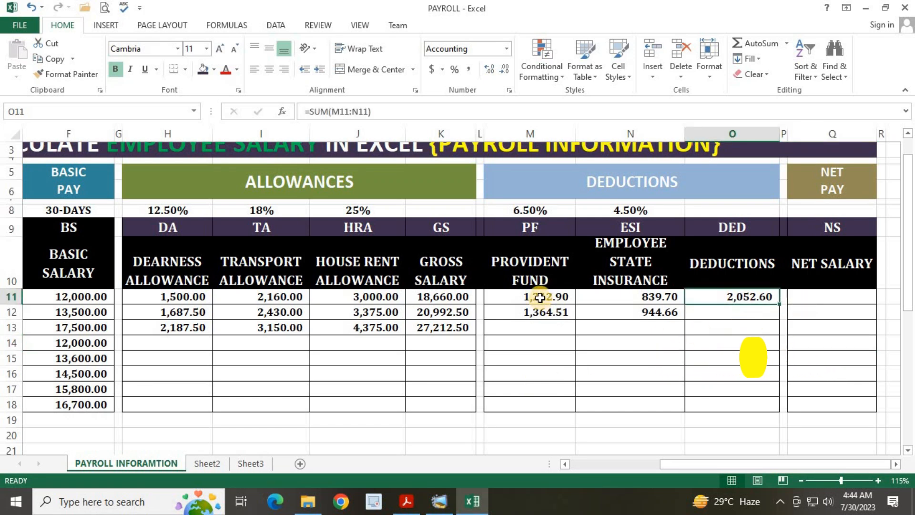
drag(538, 298, 538, 314)
click(662, 297)
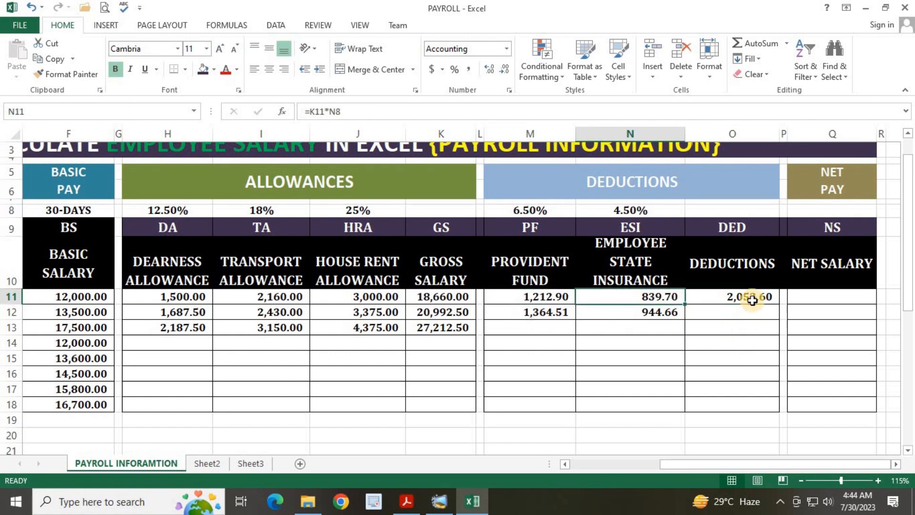
click(751, 299)
click(744, 314)
text(=SUM()
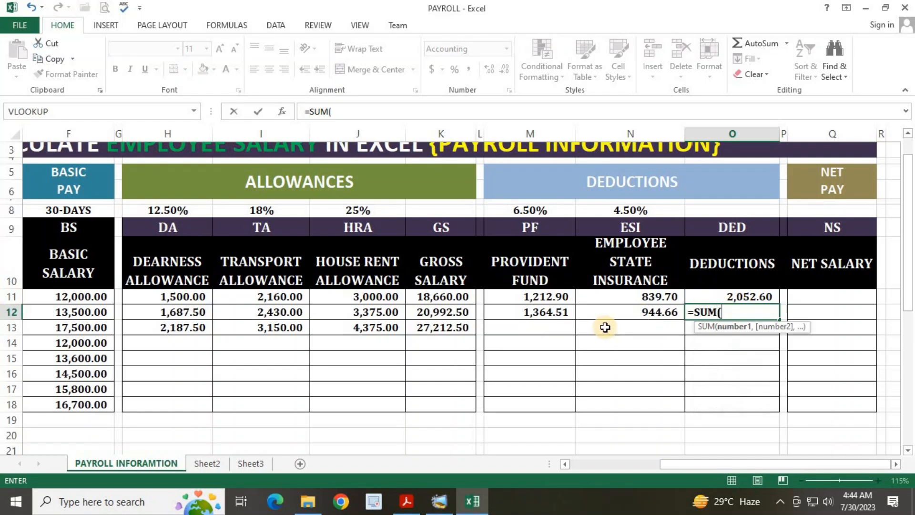
drag(547, 314, 639, 312)
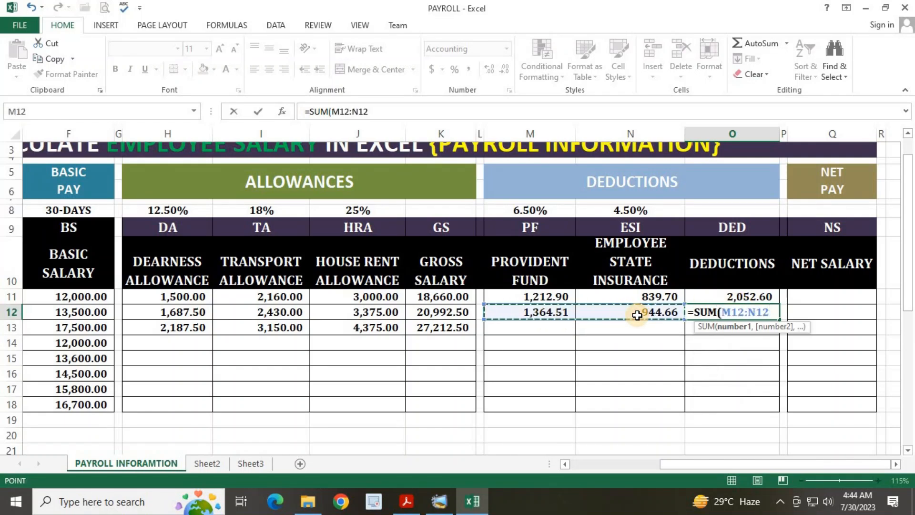
key(Return)
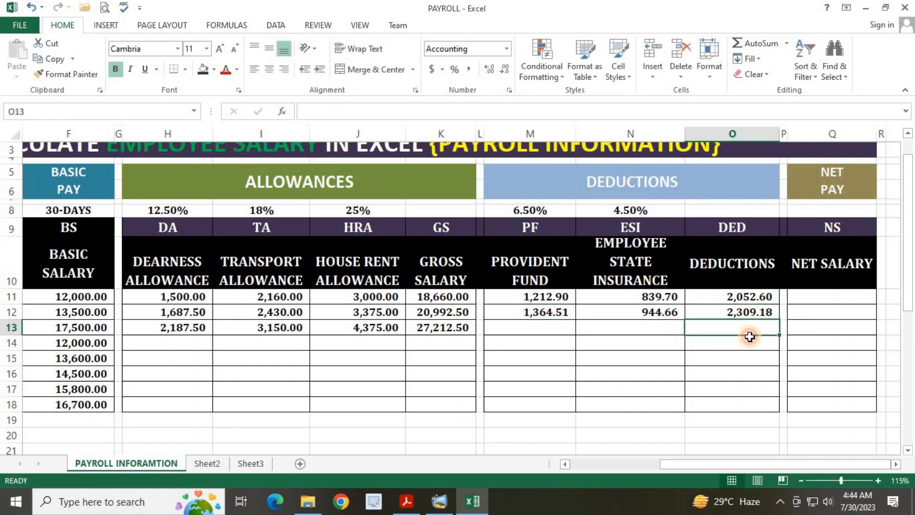
key(Up)
Step: Calculate the first employee's net salary in Q11 as gross salary minus total deductions, using =K11-O11
drag(443, 297, 445, 377)
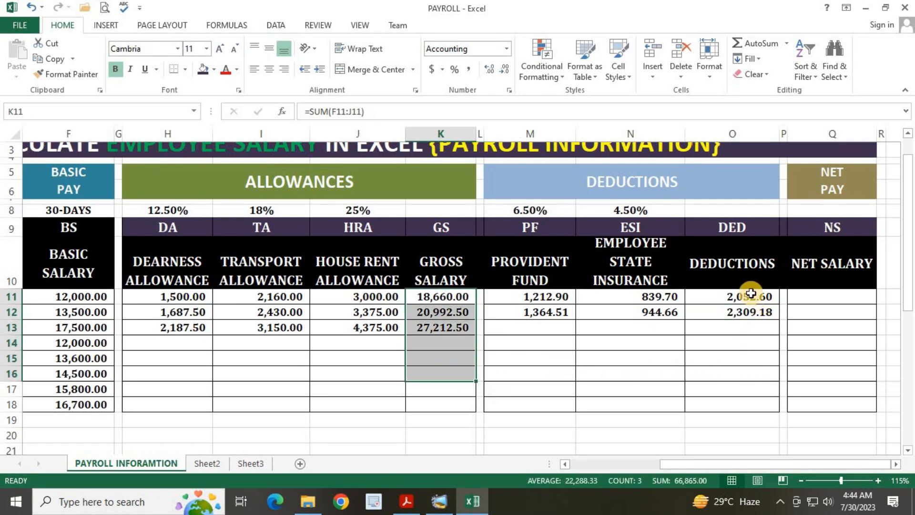
click(752, 312)
click(804, 291)
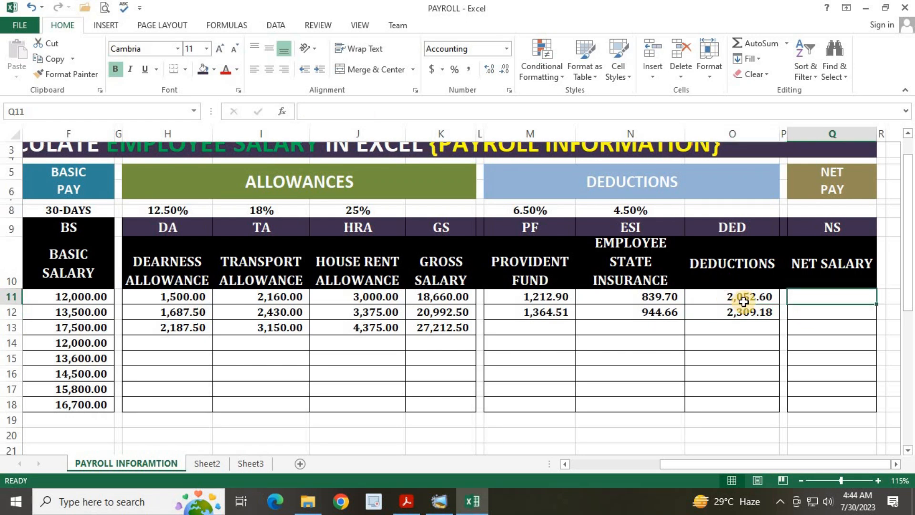
text(=)
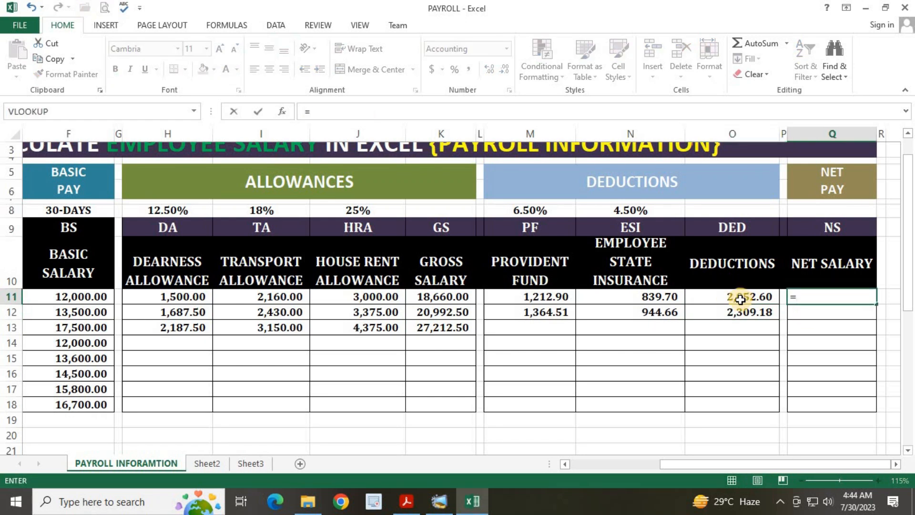
click(451, 298)
text(-)
click(724, 296)
key(Return)
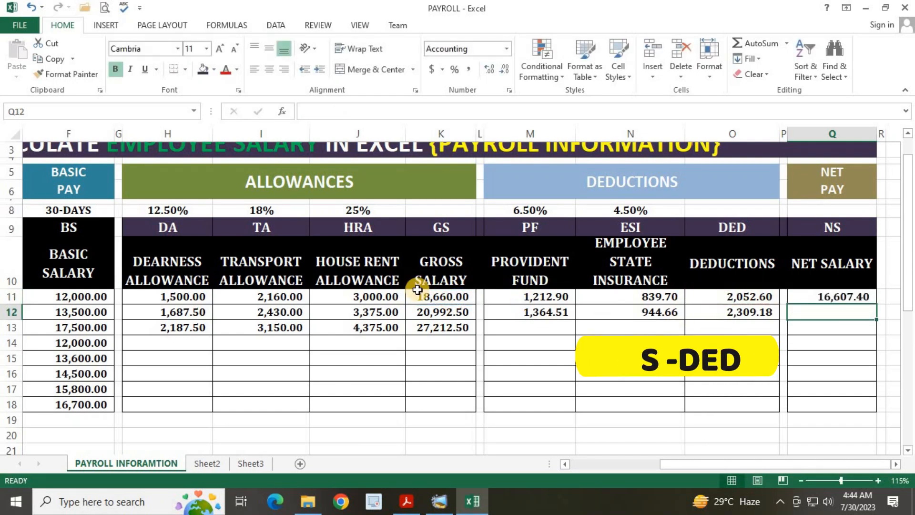
Step: Calculate the second employee's net salary in Q12 as gross salary minus total deductions, using =K12-O12
text(=)
click(431, 312)
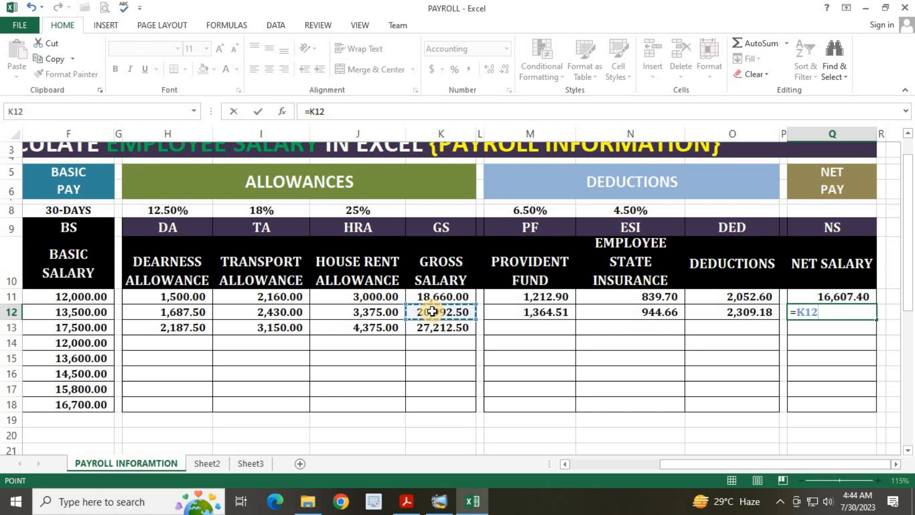
text(-)
click(729, 311)
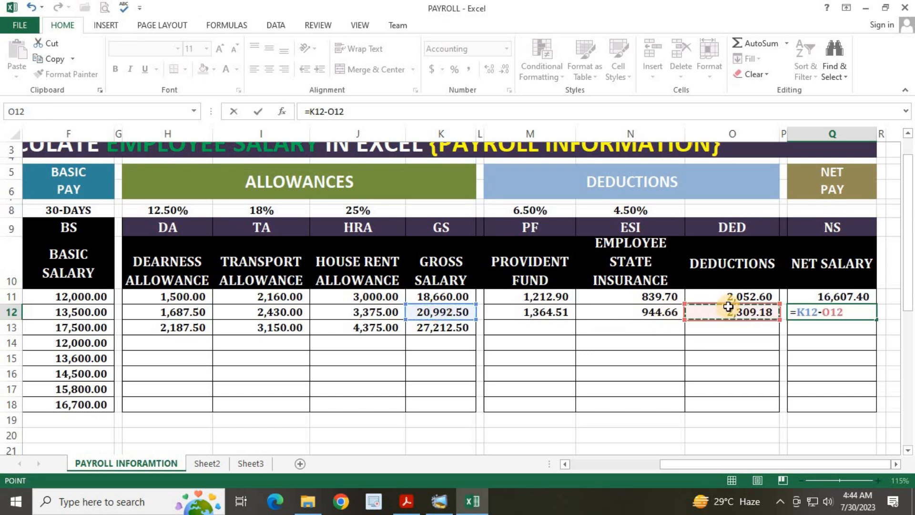
key(Return)
key(Up)
key(Up)
click(845, 315)
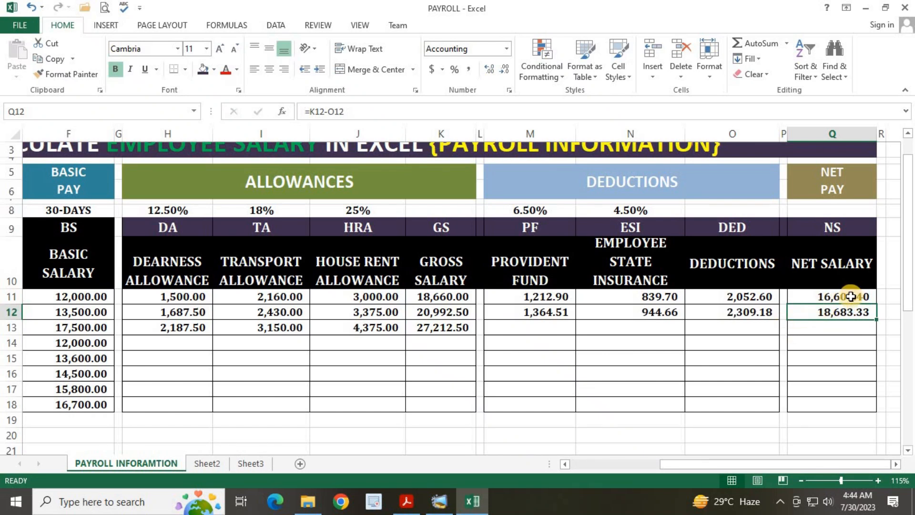
Step: Try to fill the dearness allowance for employees four to eight, H14:H18, at once with the formula =F14*H8
click(851, 296)
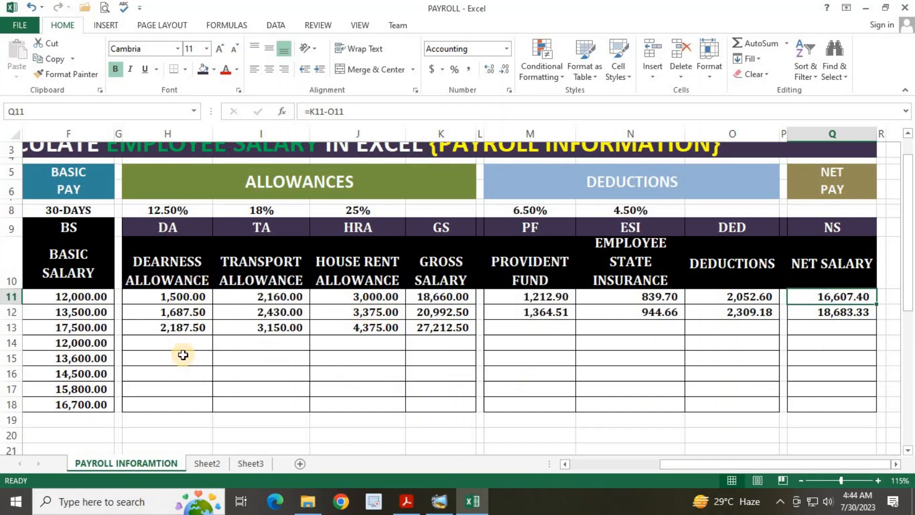
drag(690, 465, 559, 465)
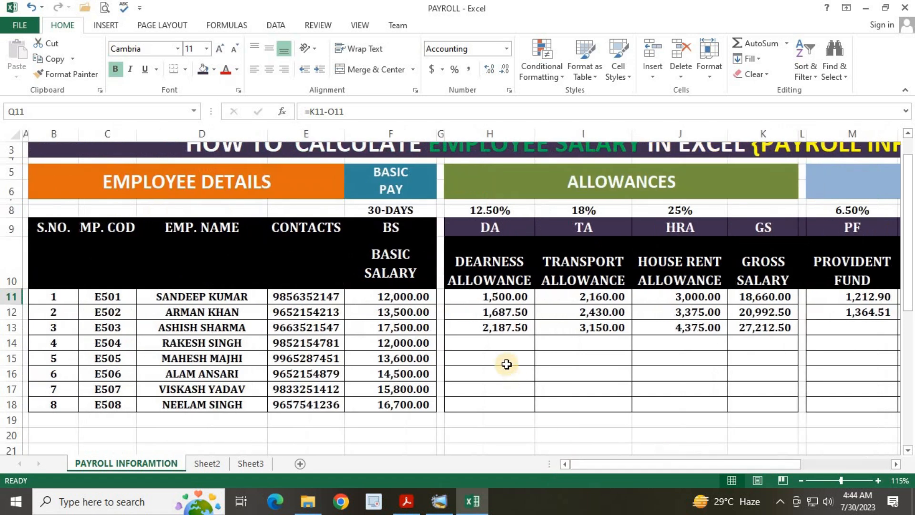
drag(500, 343, 503, 406)
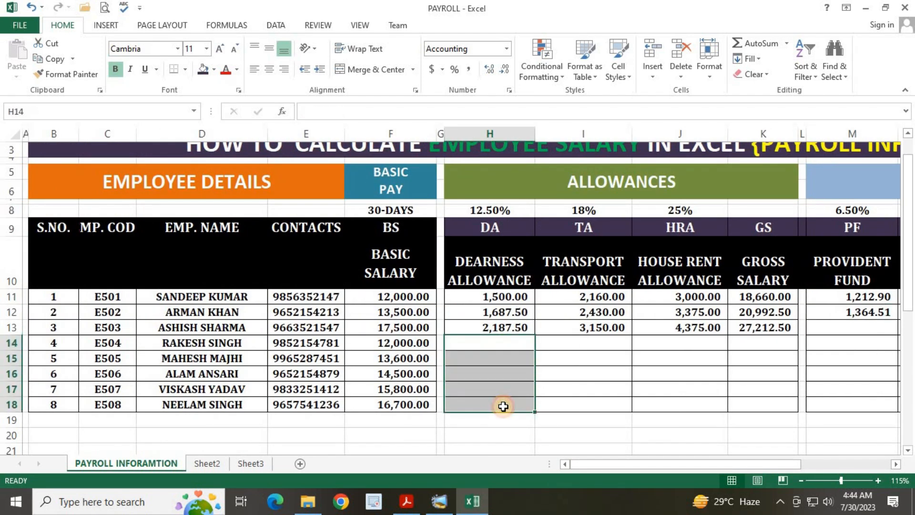
text(=)
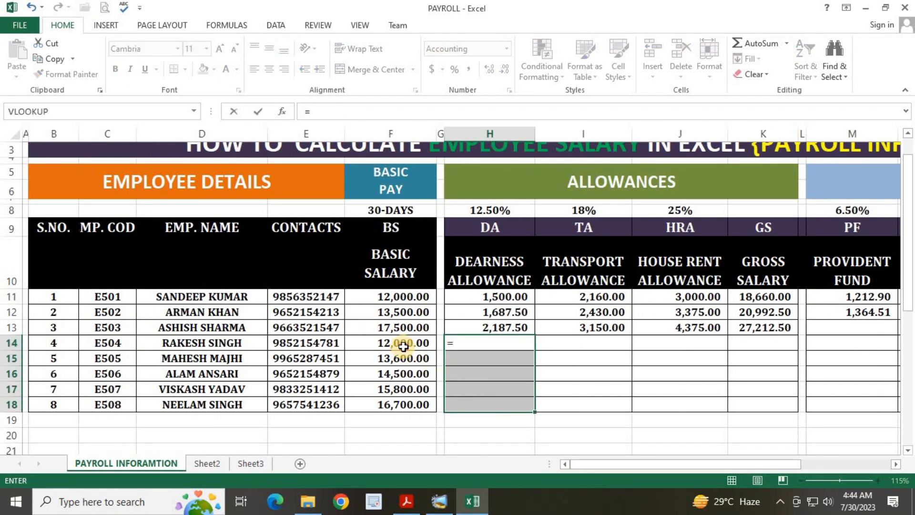
click(403, 343)
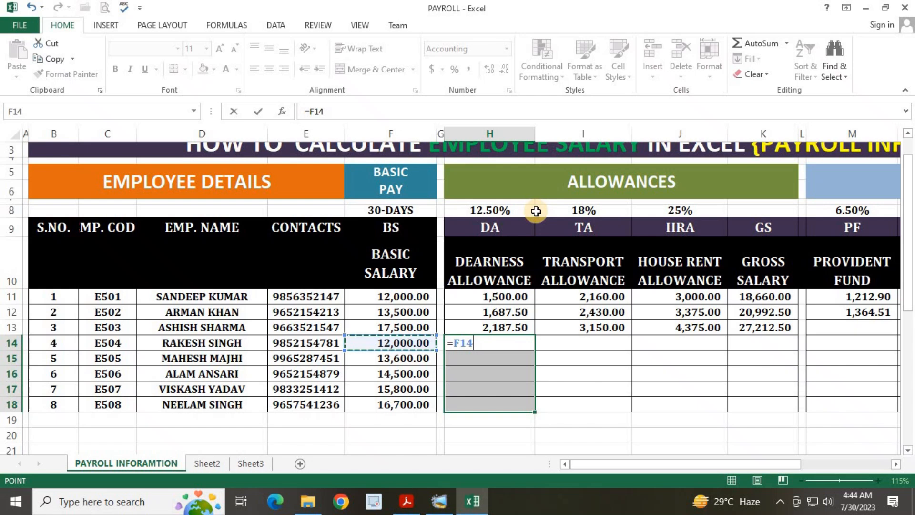
text(*)
click(492, 213)
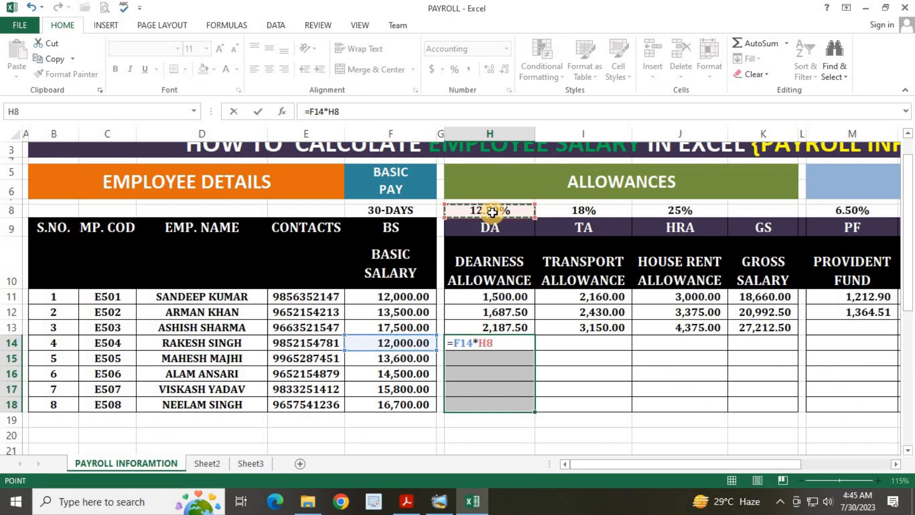
key(ctrl+Return)
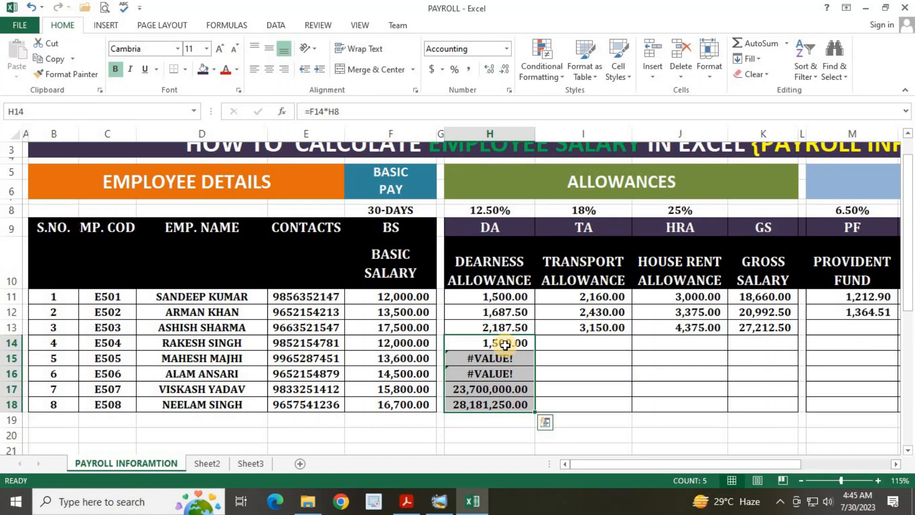
Step: Clear the dearness allowance entries below the fourth employee, in H15:H19
click(504, 349)
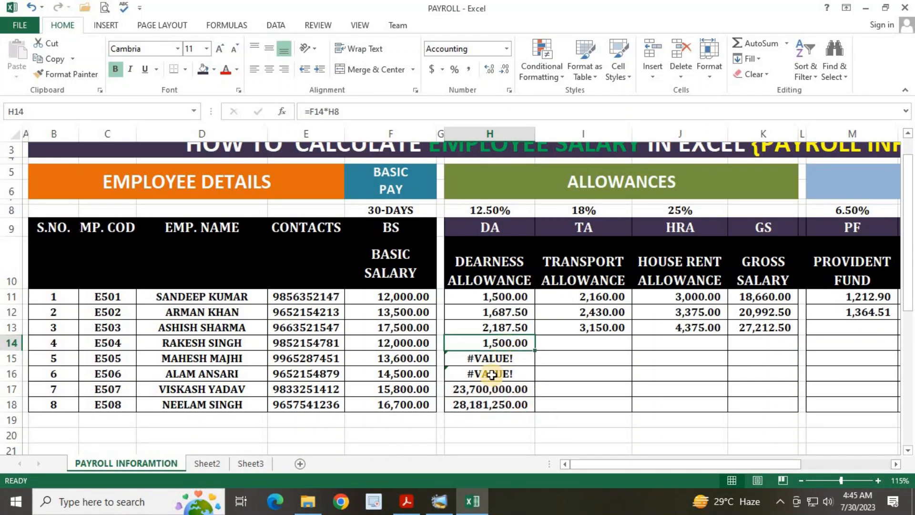
drag(492, 359, 490, 416)
key(Delete)
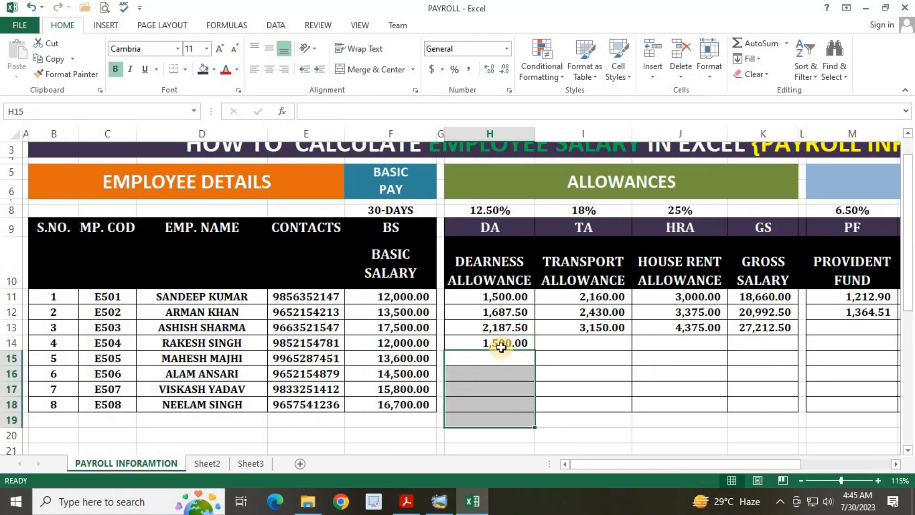
Step: Calculate the fourth employee's dearness allowance in H14 with =F14*$H$8 and fill the formula down to H18
click(501, 346)
text(=)
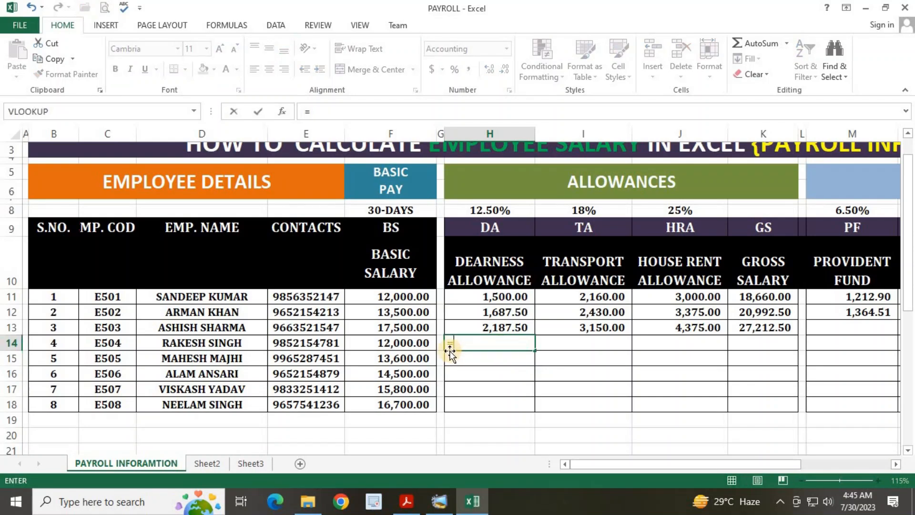
click(409, 343)
text(*)
click(492, 212)
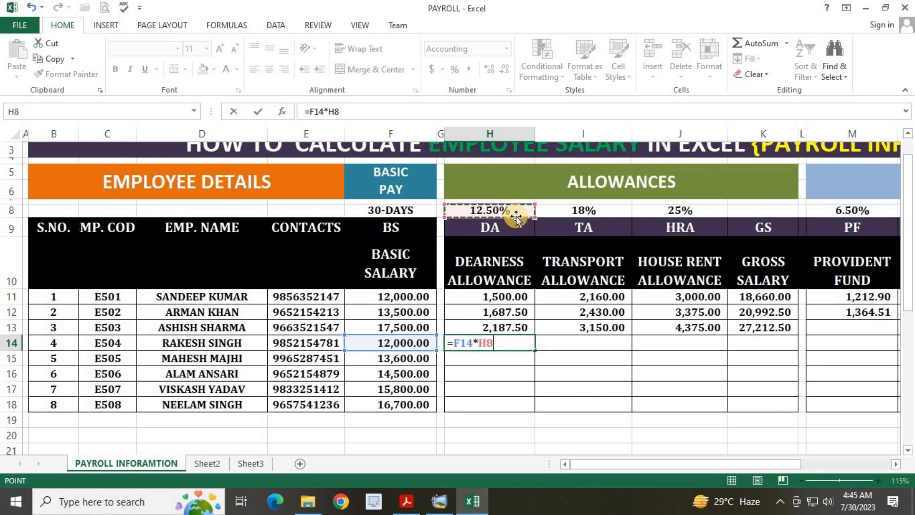
double_click(334, 111)
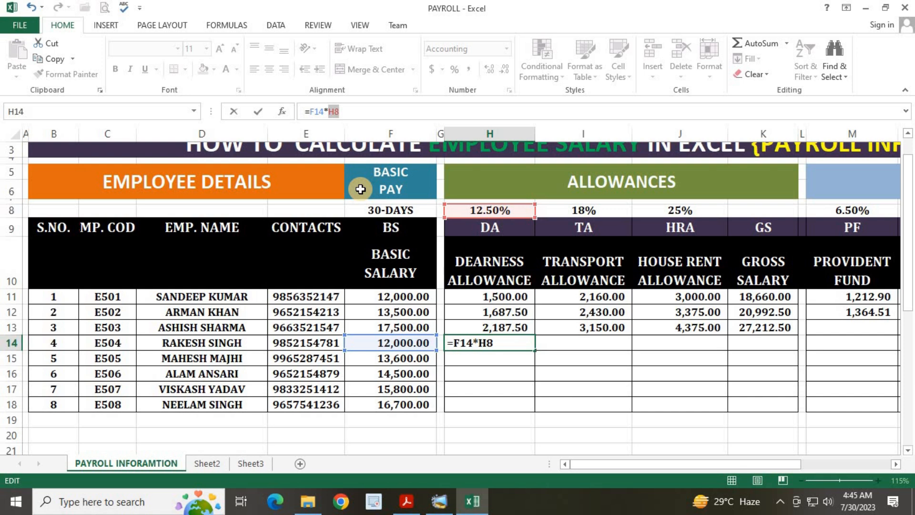
key(F4)
key(Return)
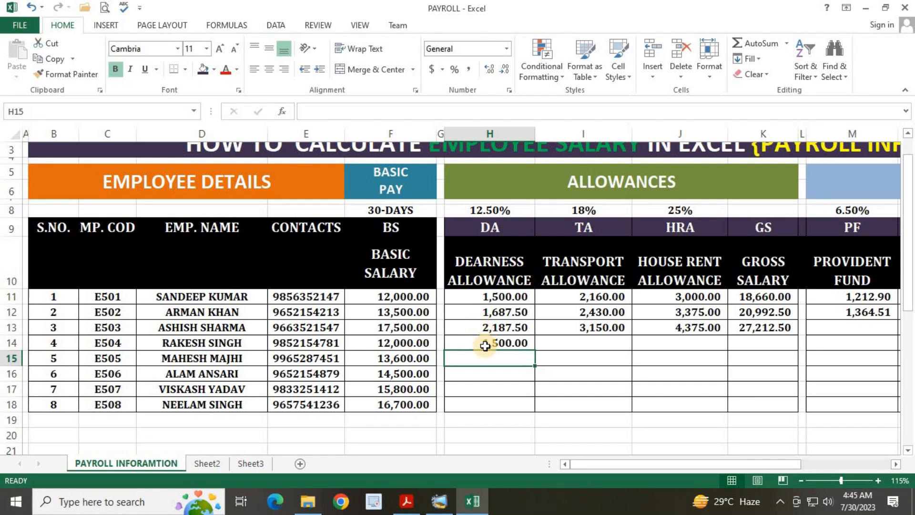
click(485, 344)
drag(534, 353, 530, 410)
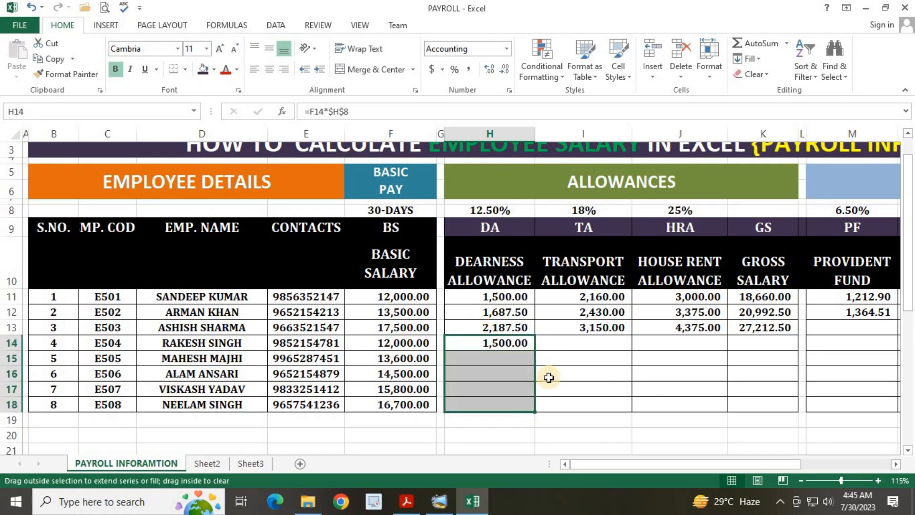
Step: Calculate the fourth employee's transport allowance in I14 with =F14*$I$8 and fill the formula down to I18
click(579, 344)
text(=)
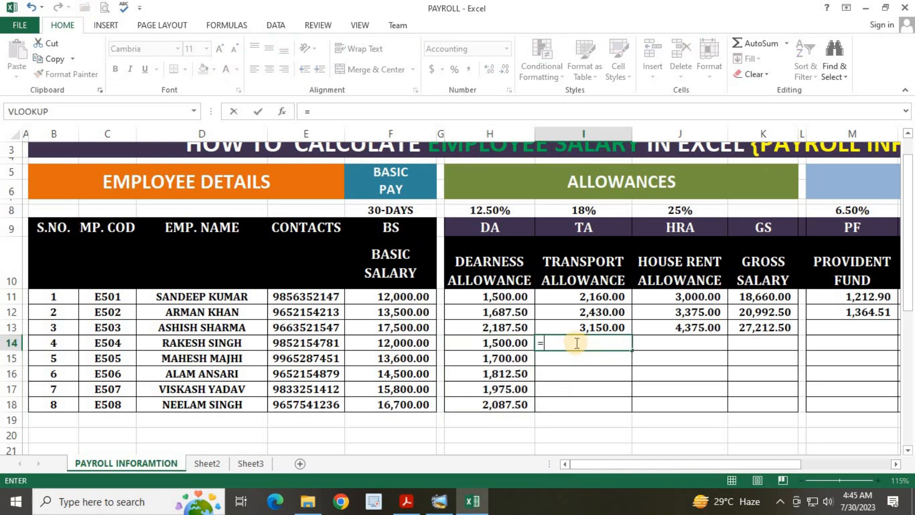
click(403, 340)
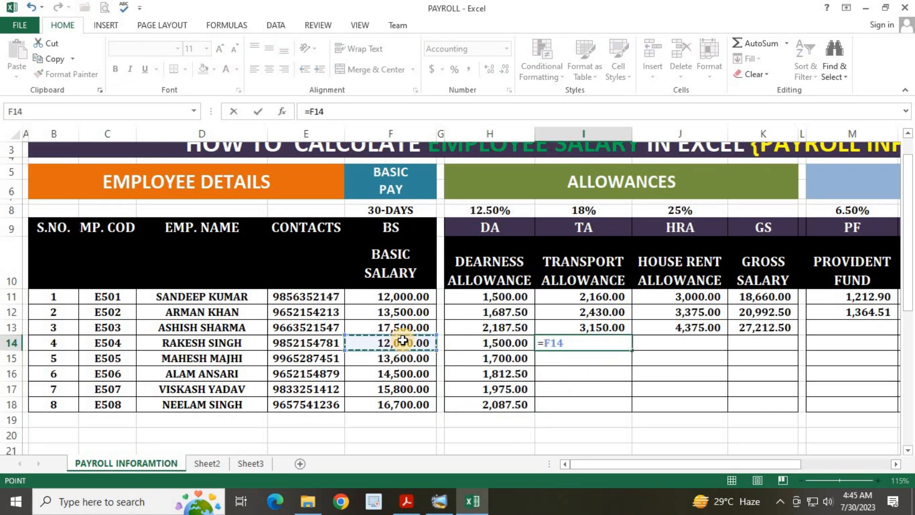
text(*)
click(594, 210)
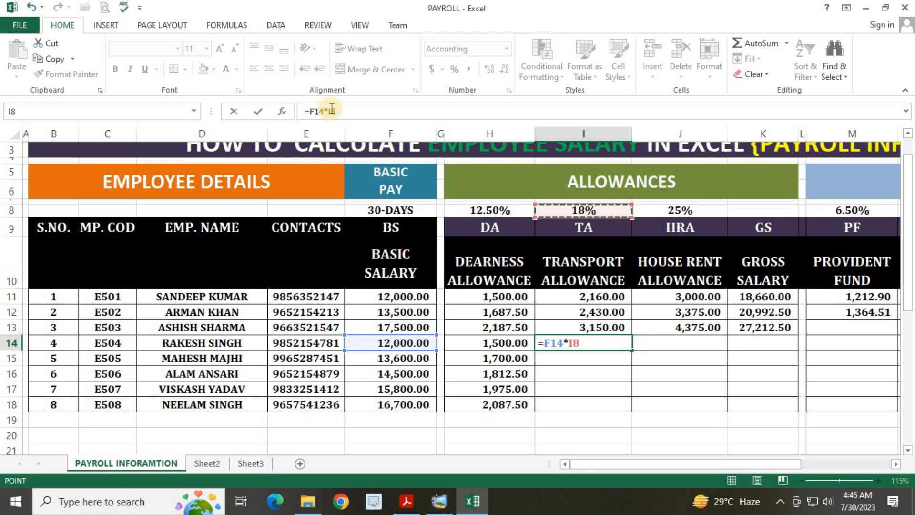
drag(329, 111, 357, 113)
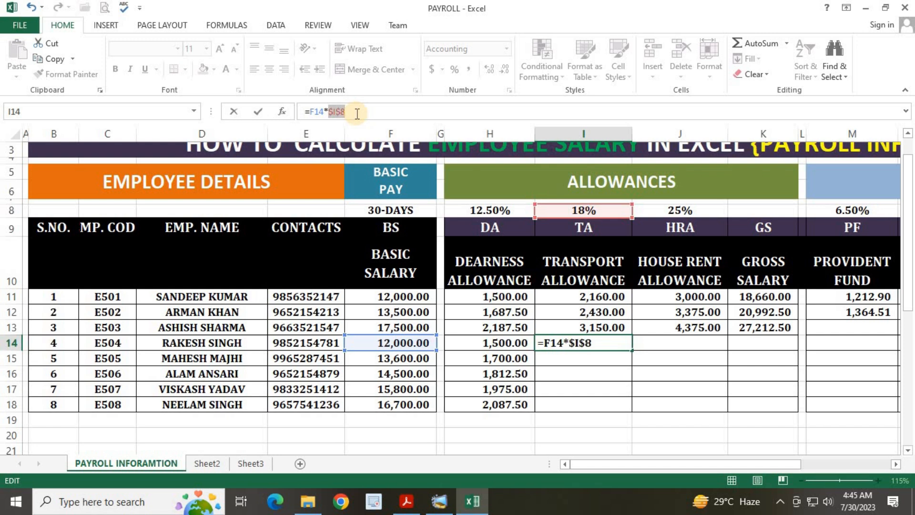
key(Return)
click(593, 342)
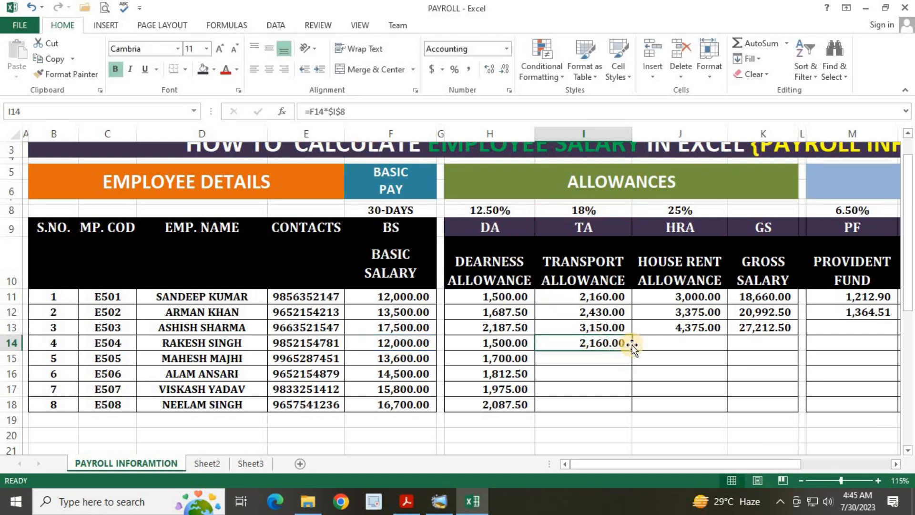
double_click(632, 351)
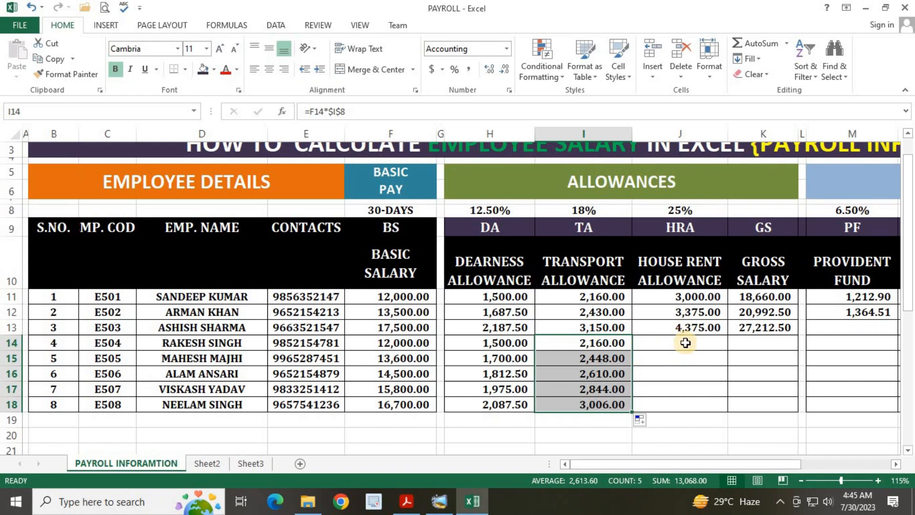
Step: Calculate the fourth employee's house rent allowance in J14 with =F14*$J$8 and fill the formula down to J18
click(685, 343)
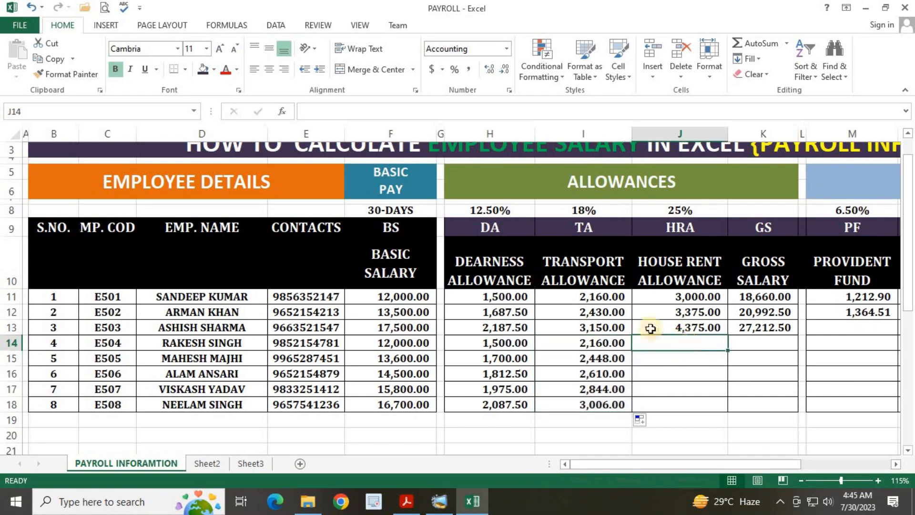
text(=)
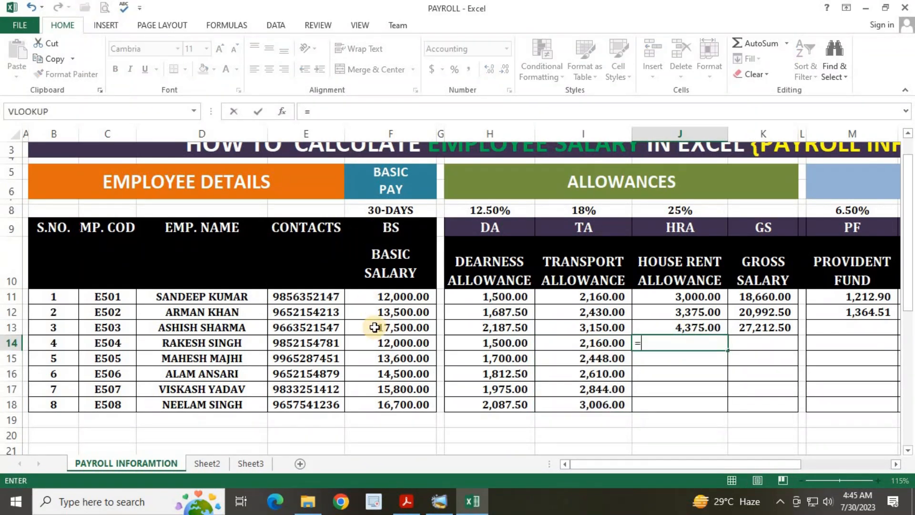
click(397, 343)
text(*)
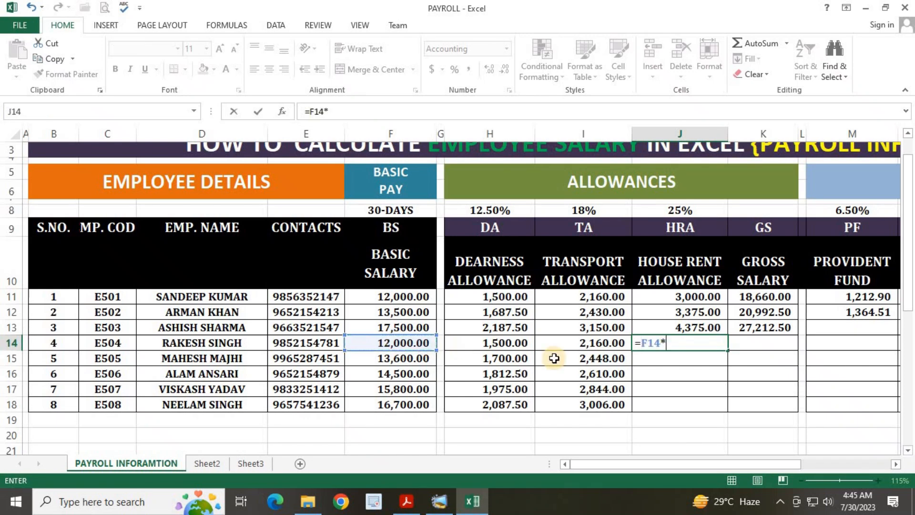
click(686, 210)
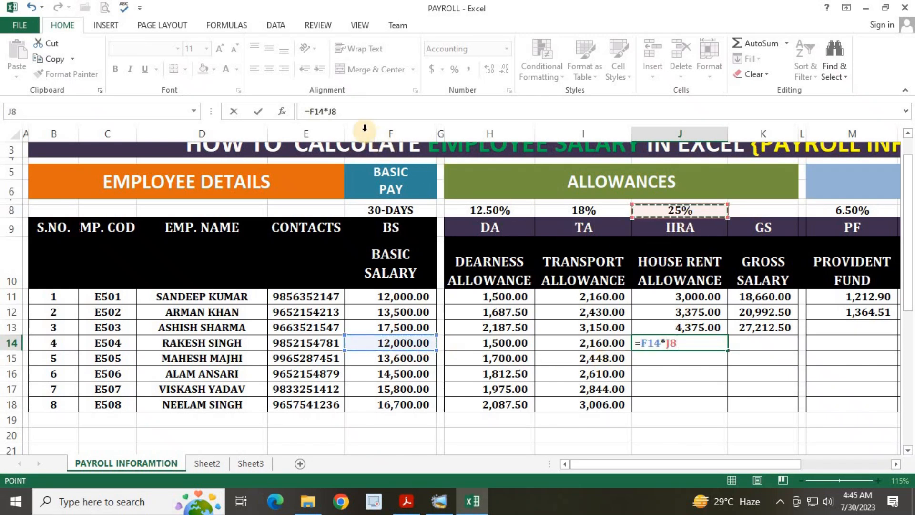
drag(329, 111, 336, 111)
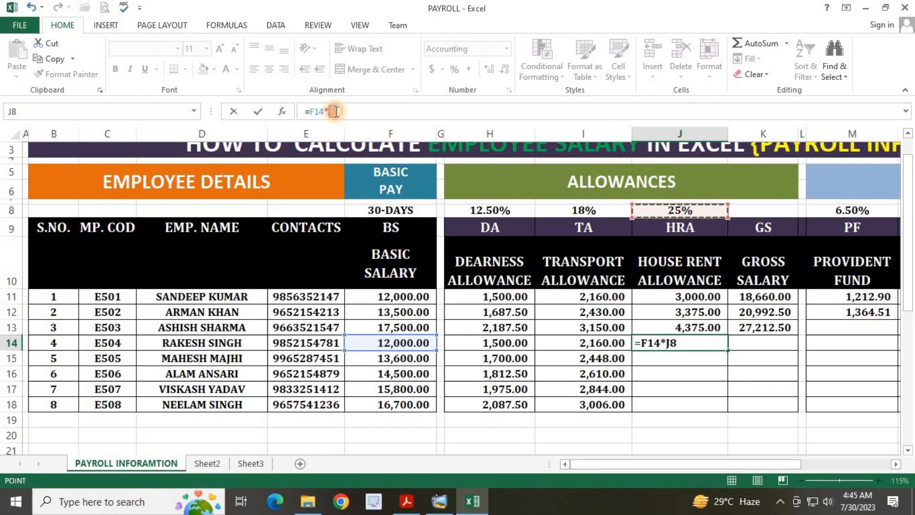
key(Return)
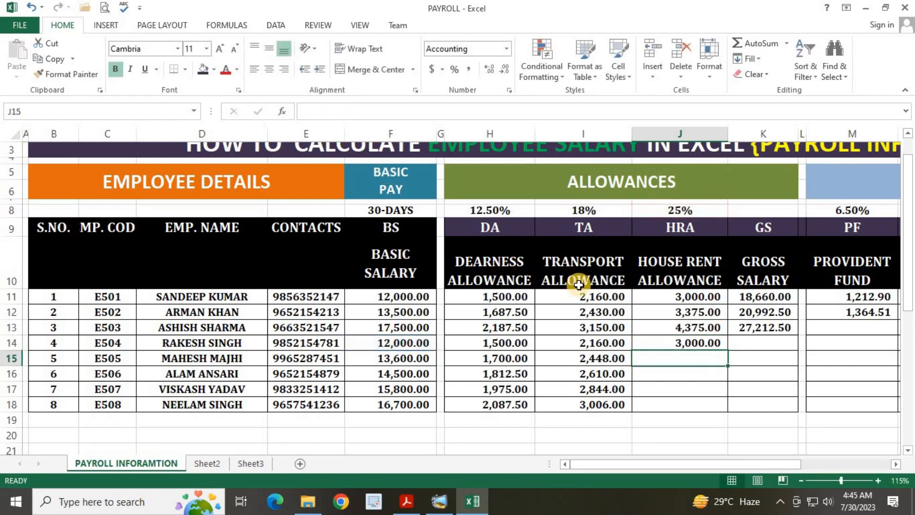
click(695, 342)
drag(726, 351, 716, 405)
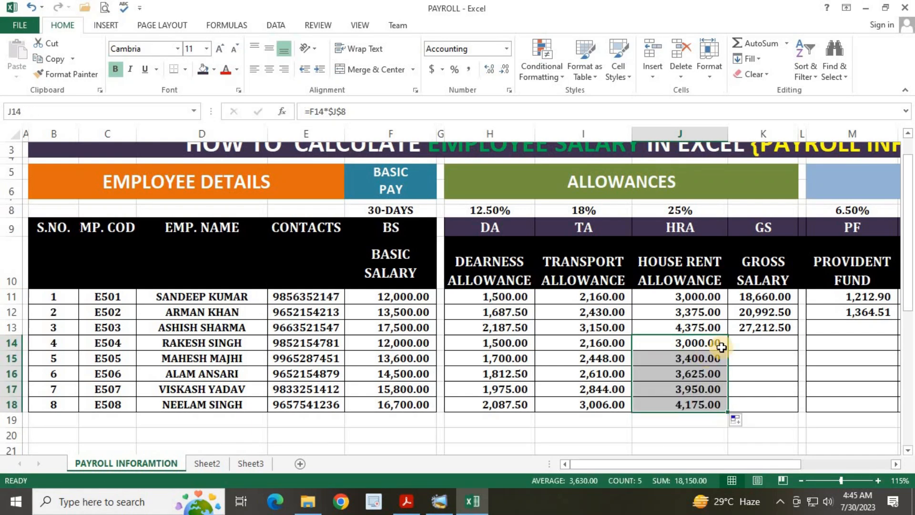
Step: Fill the third employee's gross salary formula from K13 down to K18 for the remaining employees
click(793, 331)
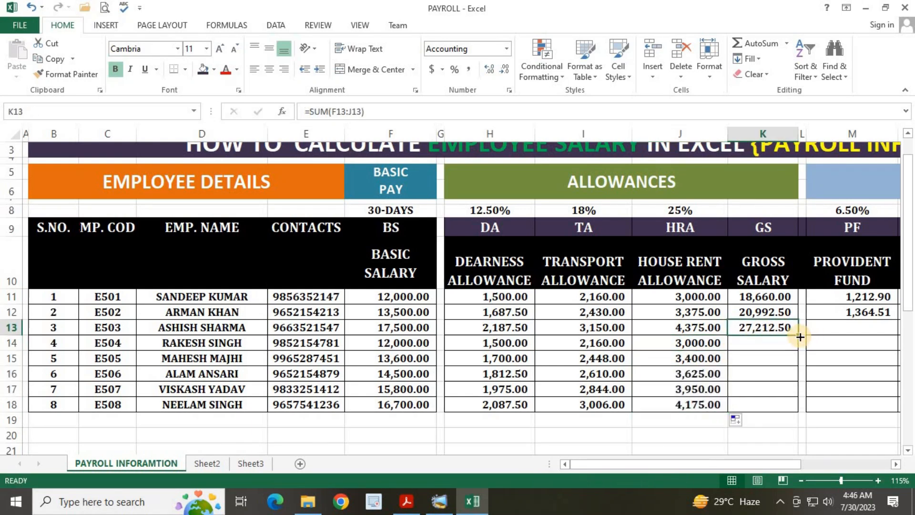
drag(798, 336, 786, 405)
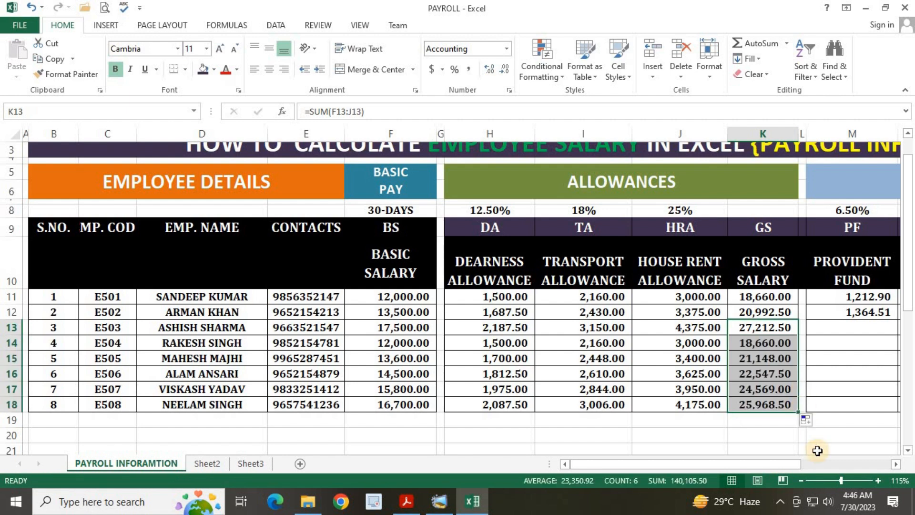
Step: Calculate the third employee's provident fund in M13 with =K13*$M$8 and fill the formula down to M18
drag(790, 465, 879, 463)
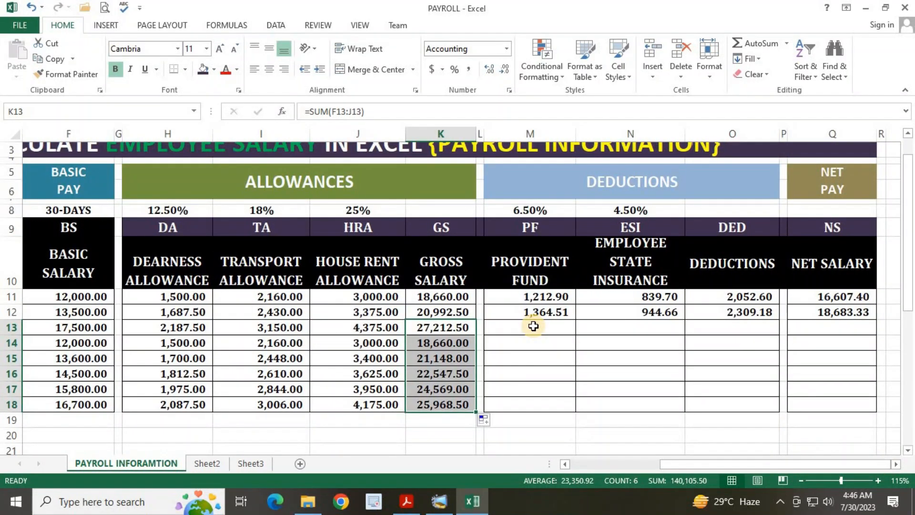
click(532, 327)
text(=)
click(457, 328)
text(*)
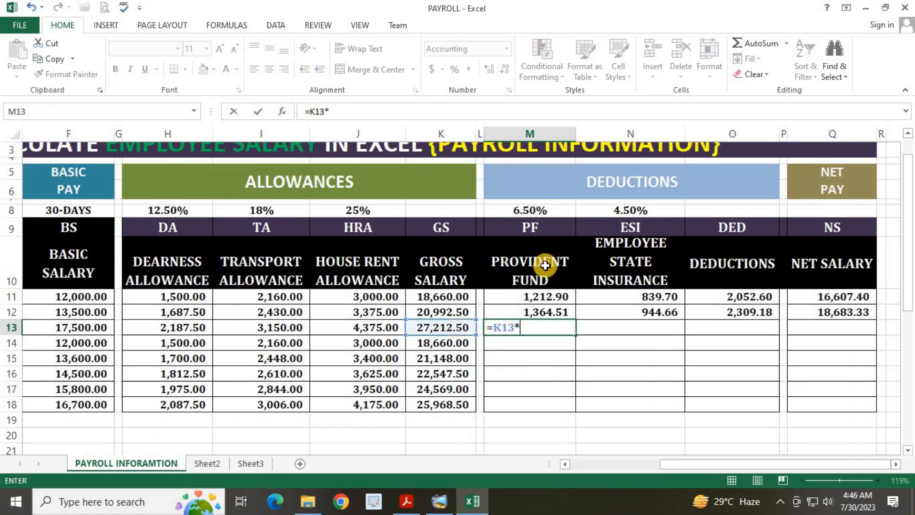
click(532, 210)
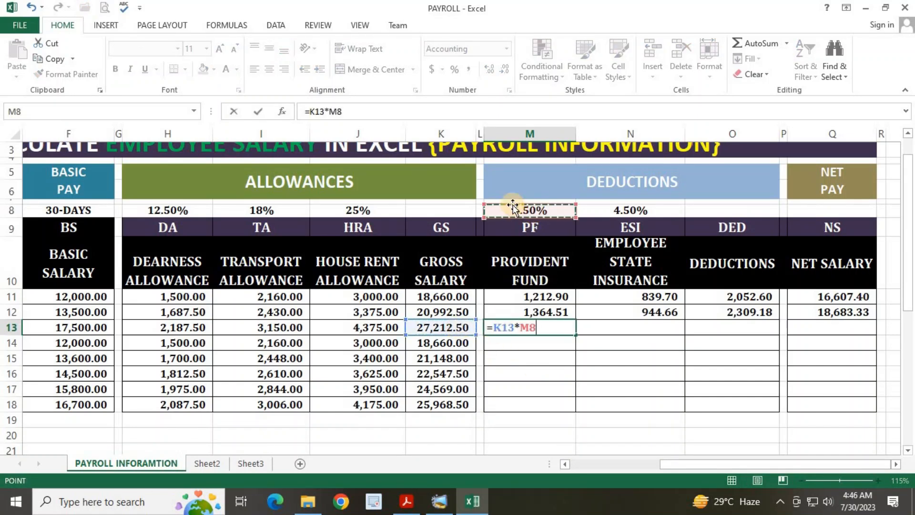
click(343, 112)
click(342, 111)
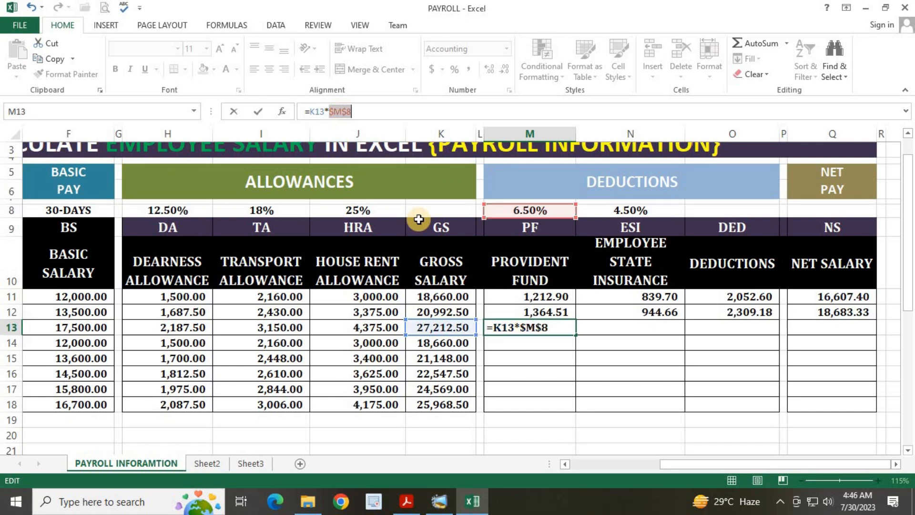
key(ctrl+Return)
drag(575, 336, 596, 393)
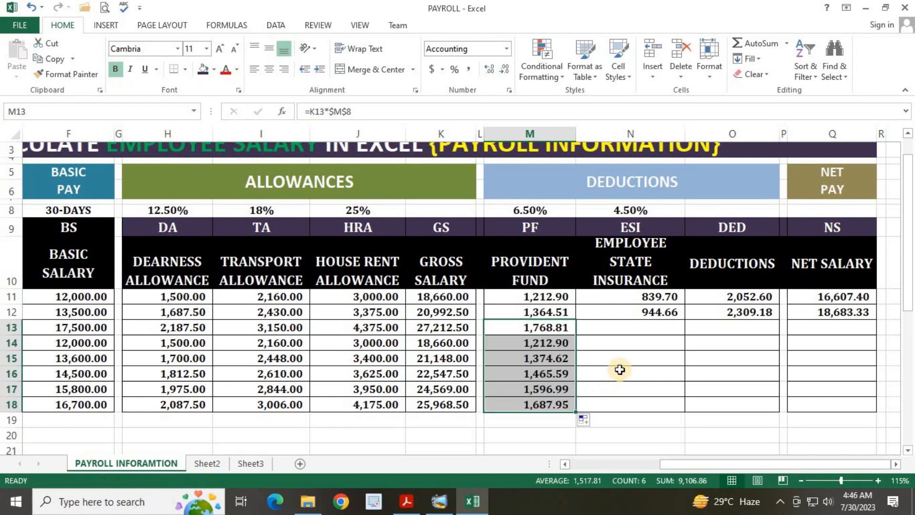
Step: Calculate the third employee's employee state insurance in N13 with =K13*N8
click(660, 328)
text(=)
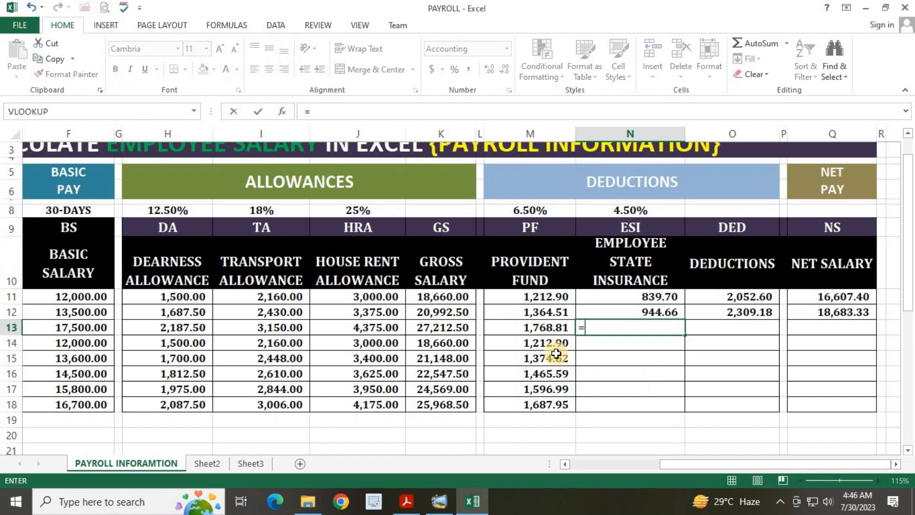
click(453, 330)
text(*)
click(621, 213)
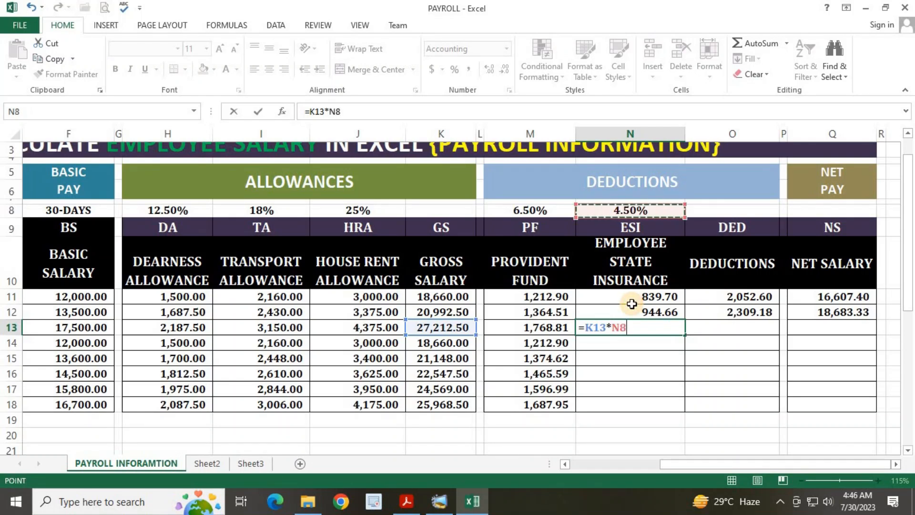
key(Return)
key(Up)
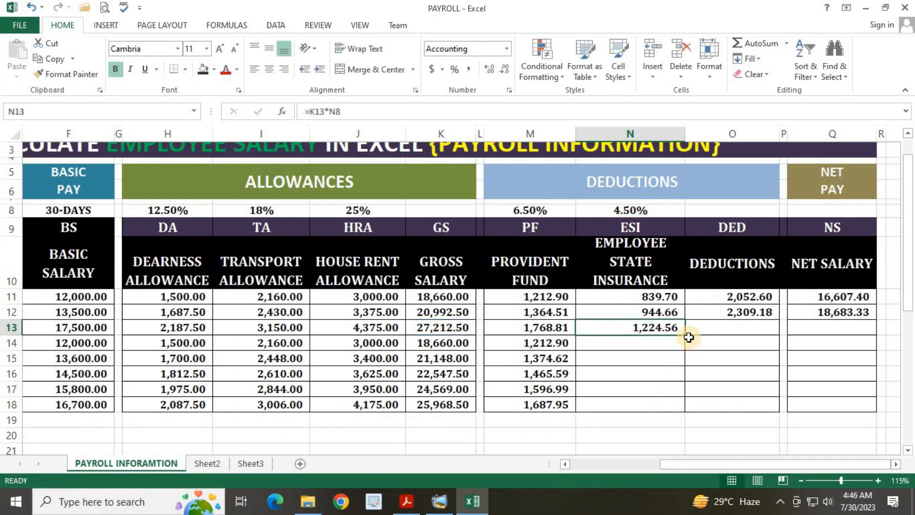
Step: Try filling the insurance formula with its relative rate reference from N13 down to N18, and inspect the copied formula in N14
drag(683, 337, 681, 410)
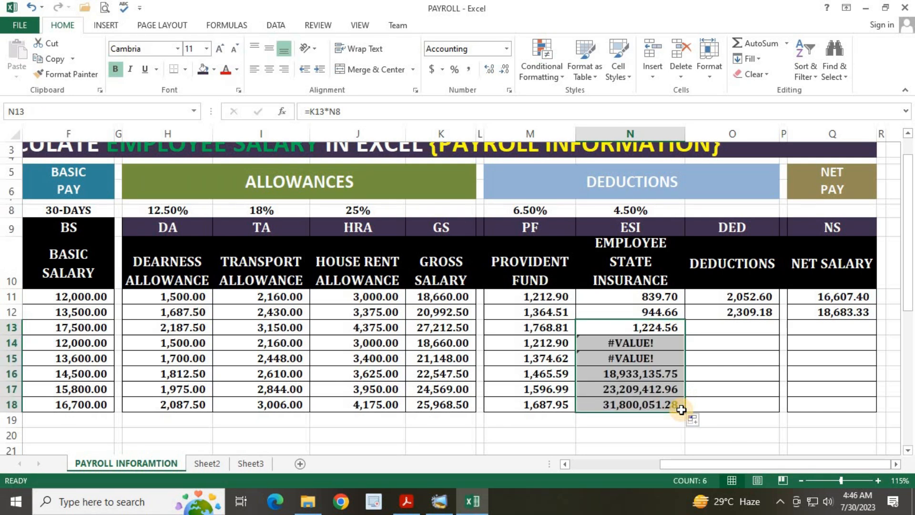
double_click(632, 344)
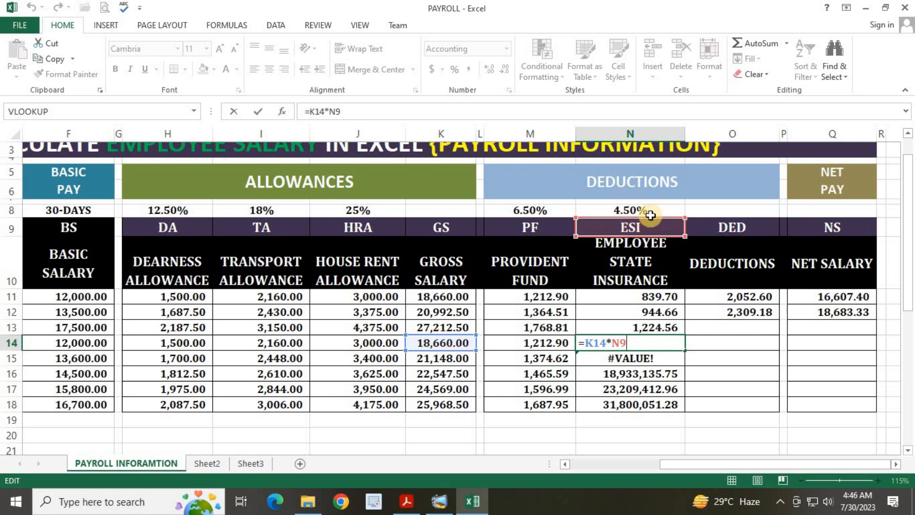
Step: Make the rate reference in N13's insurance formula absolute as $N$8 and refill the formula down to N18
click(660, 333)
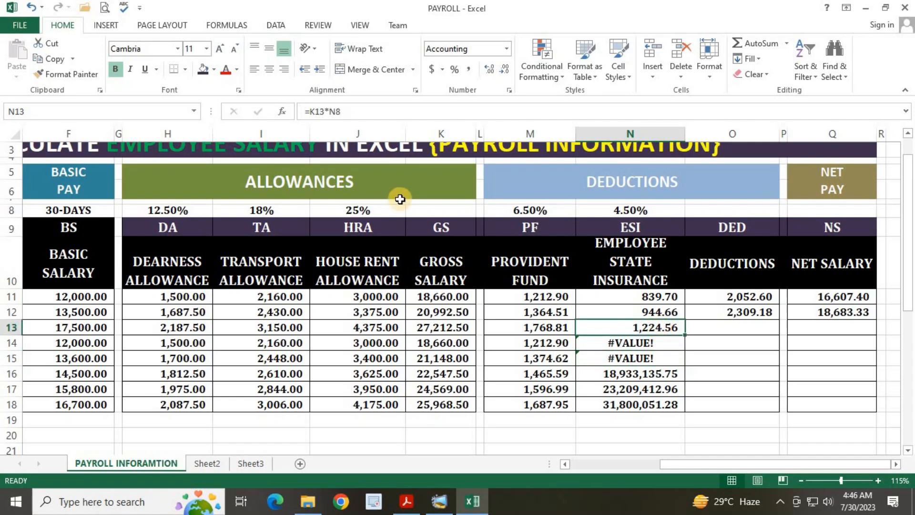
drag(329, 111, 350, 111)
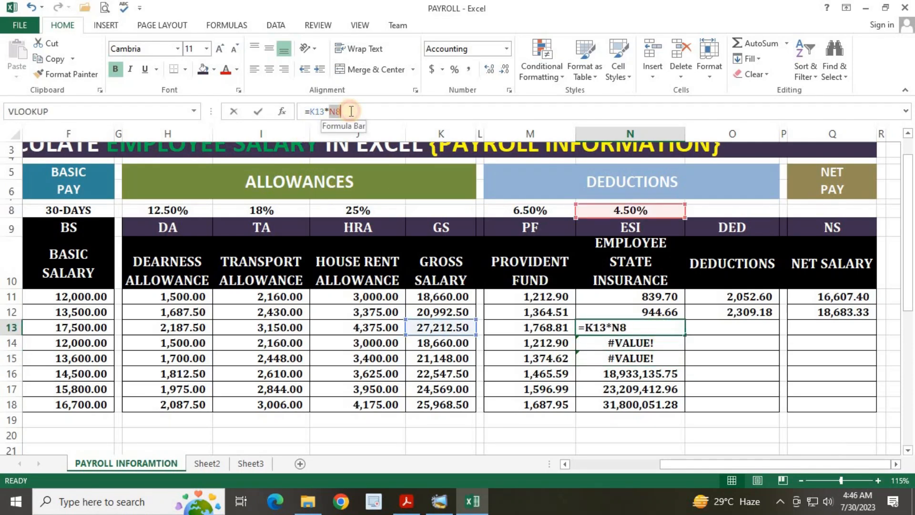
key(F4)
key(Return)
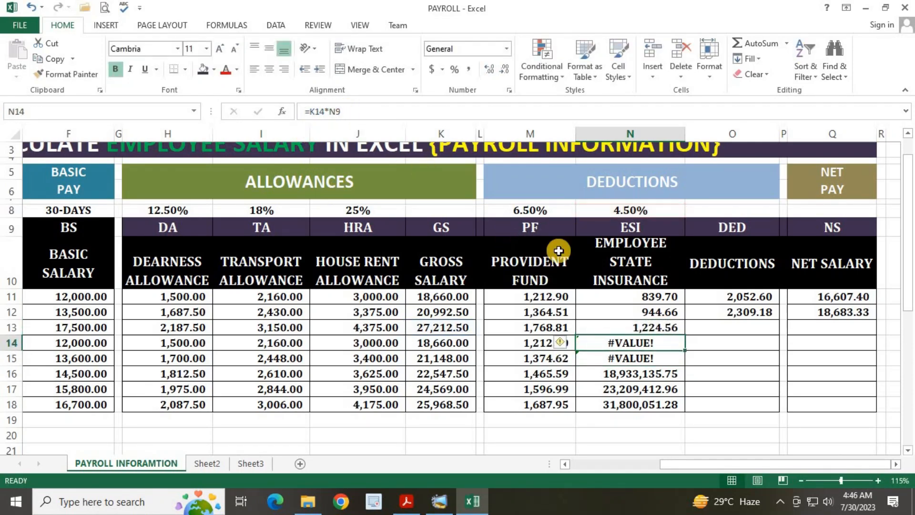
click(667, 328)
drag(684, 334, 690, 417)
Step: Fill the second employee's deductions formula from O12 down to O18 and the net salary formula from Q12 down to Q18
click(749, 310)
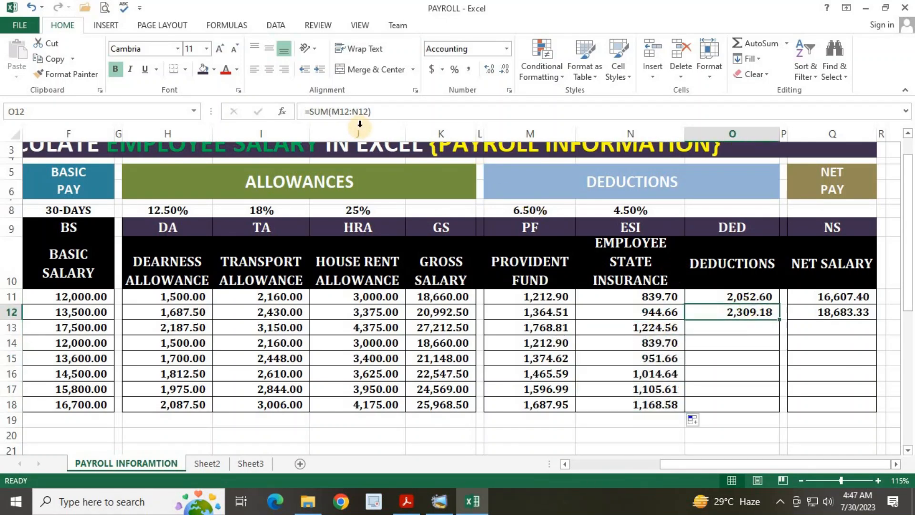
double_click(781, 321)
click(870, 323)
click(869, 313)
drag(876, 320, 855, 406)
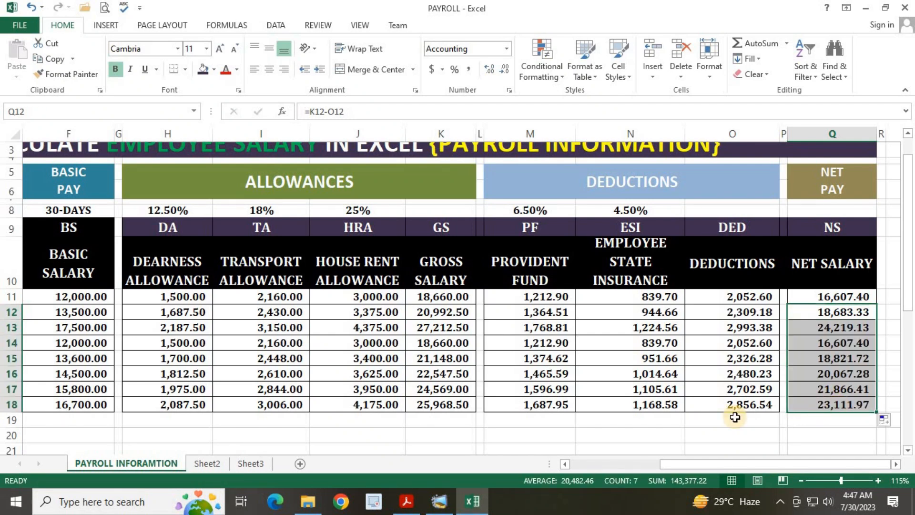
Step: Review the completed payroll sheet from its title and employee details across to the net salary column
drag(692, 466, 546, 467)
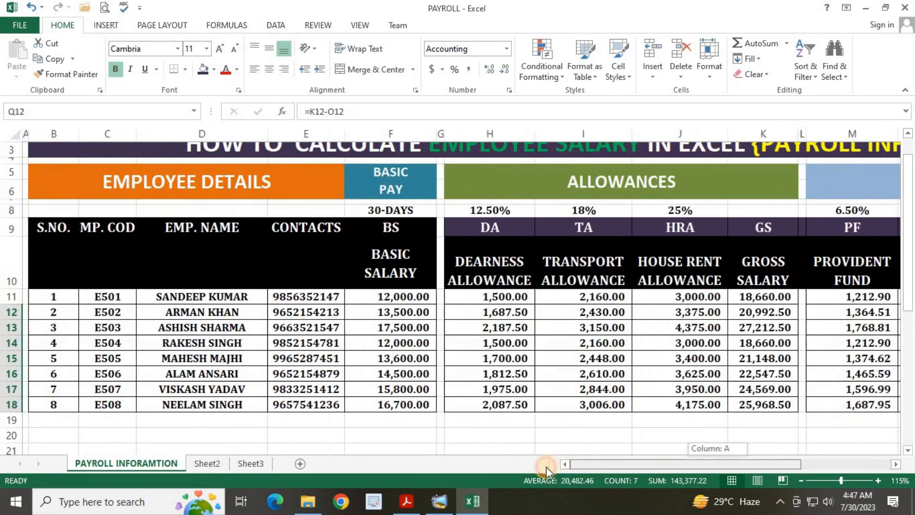
scroll(511, 357, up, 1)
click(469, 168)
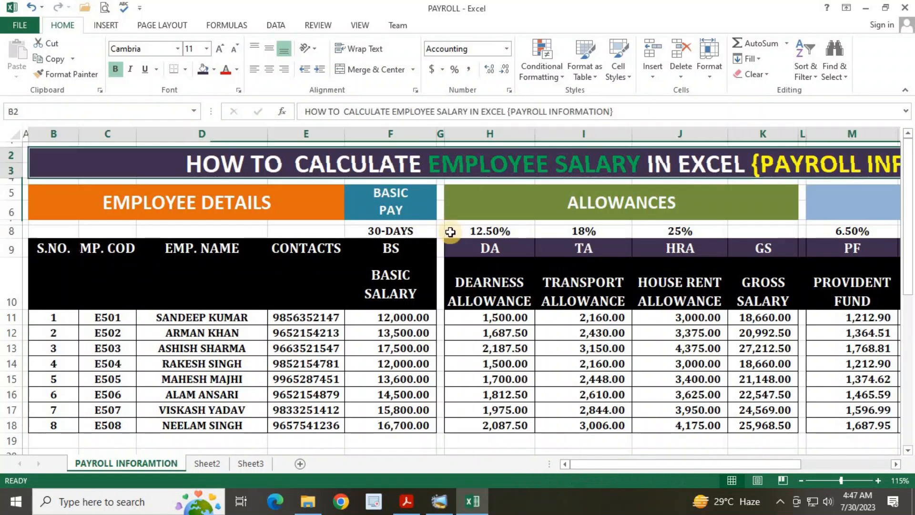
drag(56, 313, 57, 411)
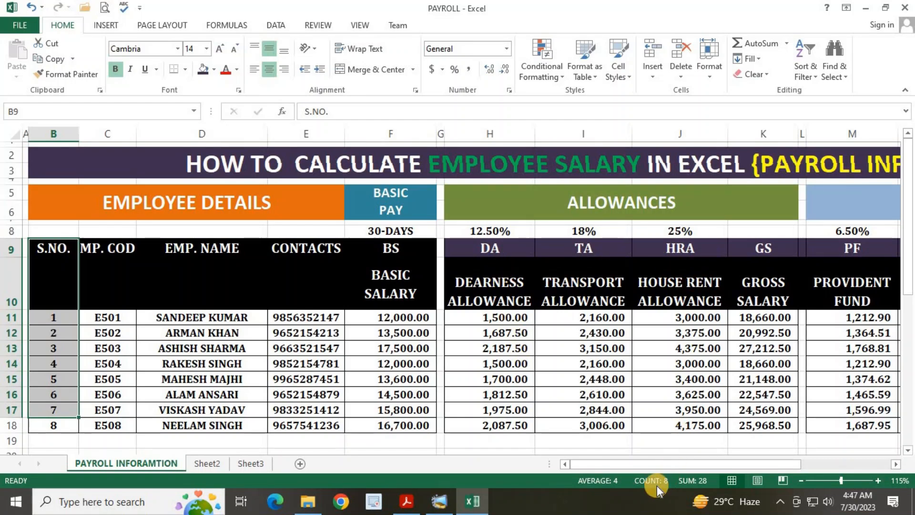
drag(644, 465, 762, 463)
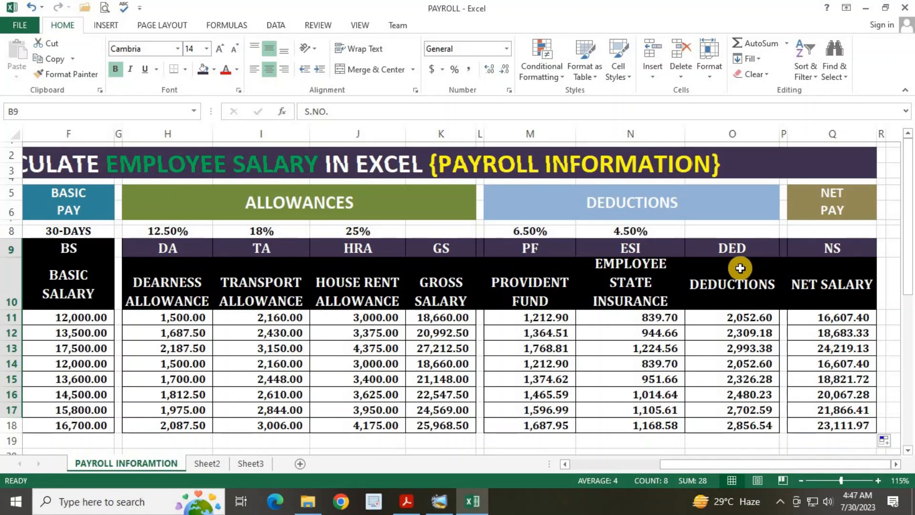
drag(843, 259, 847, 295)
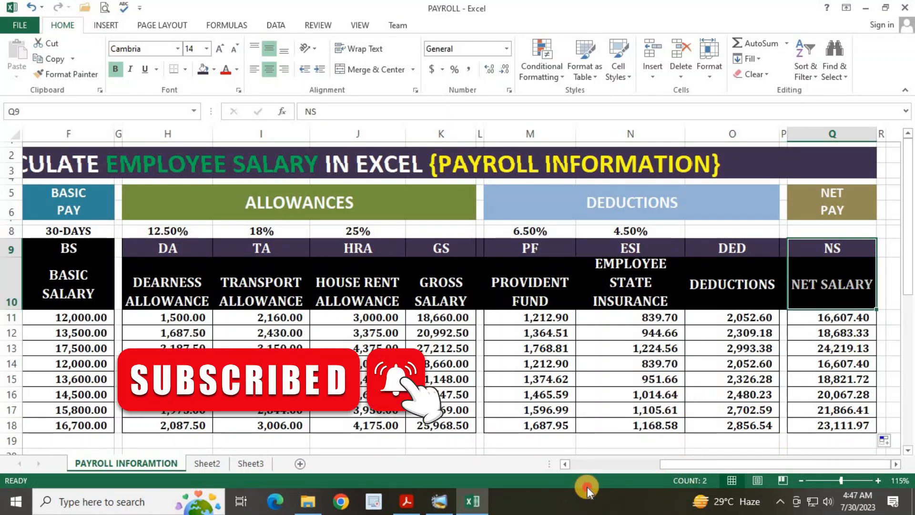